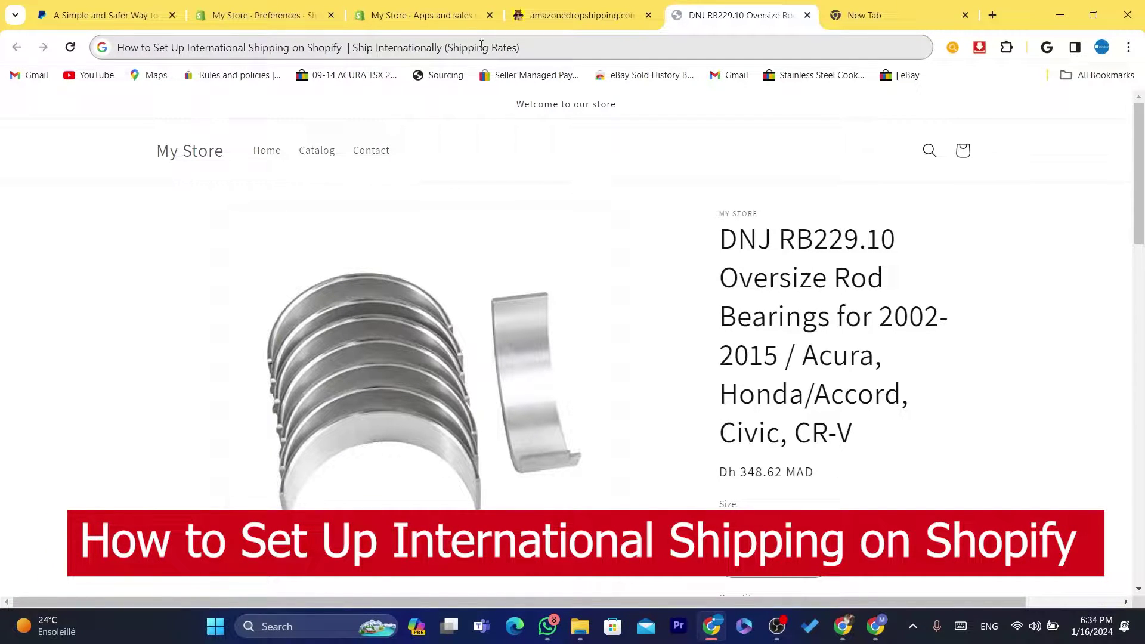
Search for shopify from the address bar, open shopify.com and log in to the store admin.
click(583, 47)
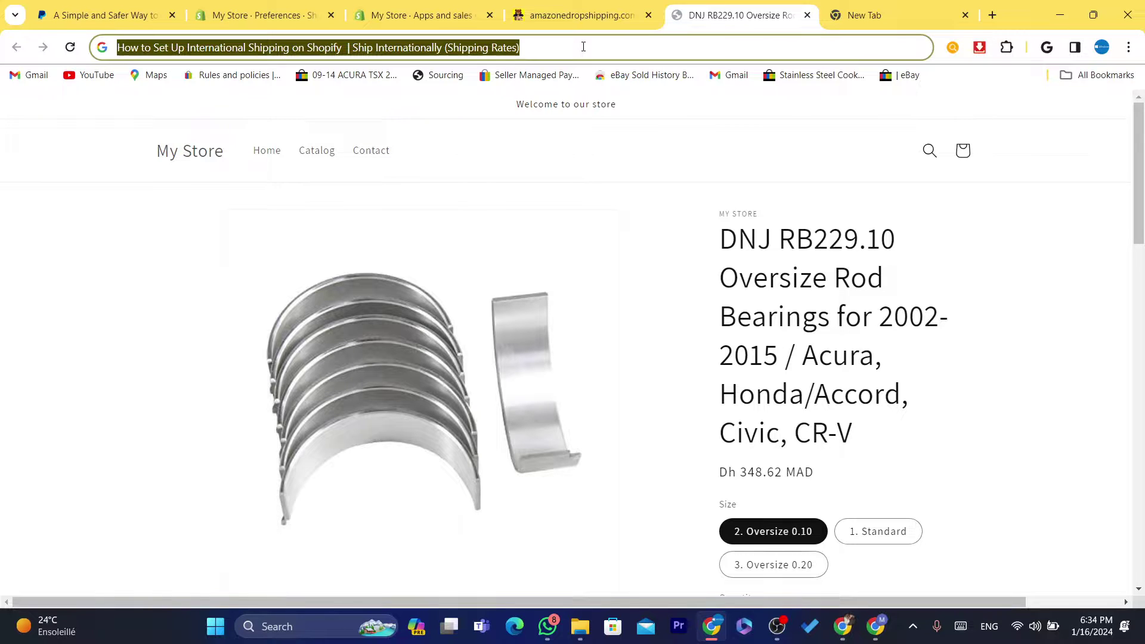
text(sh)
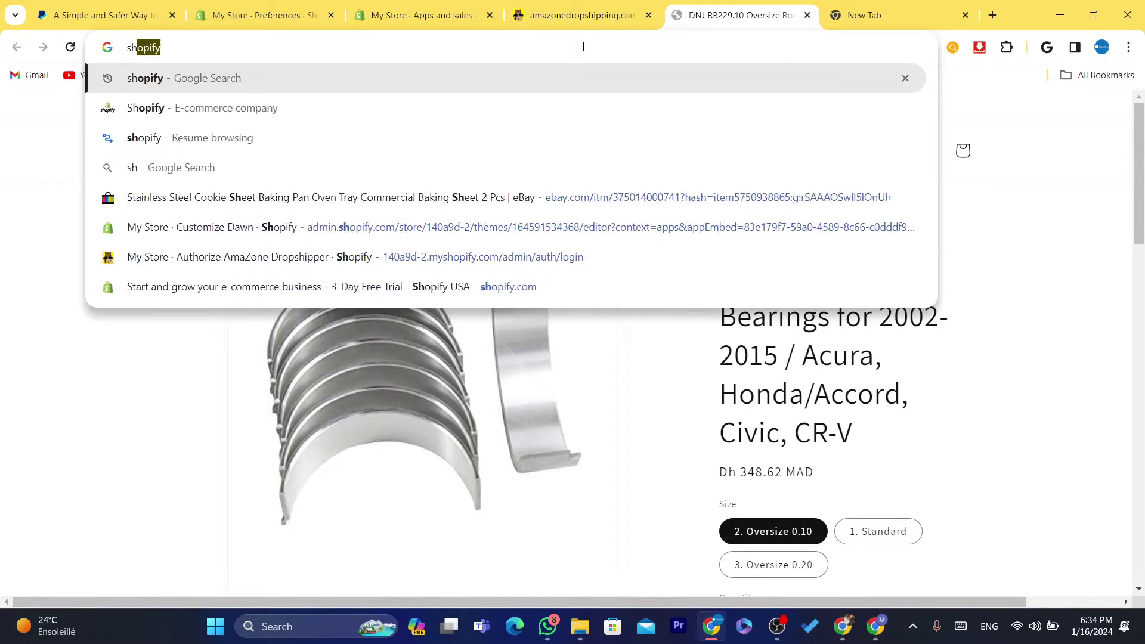
click(528, 78)
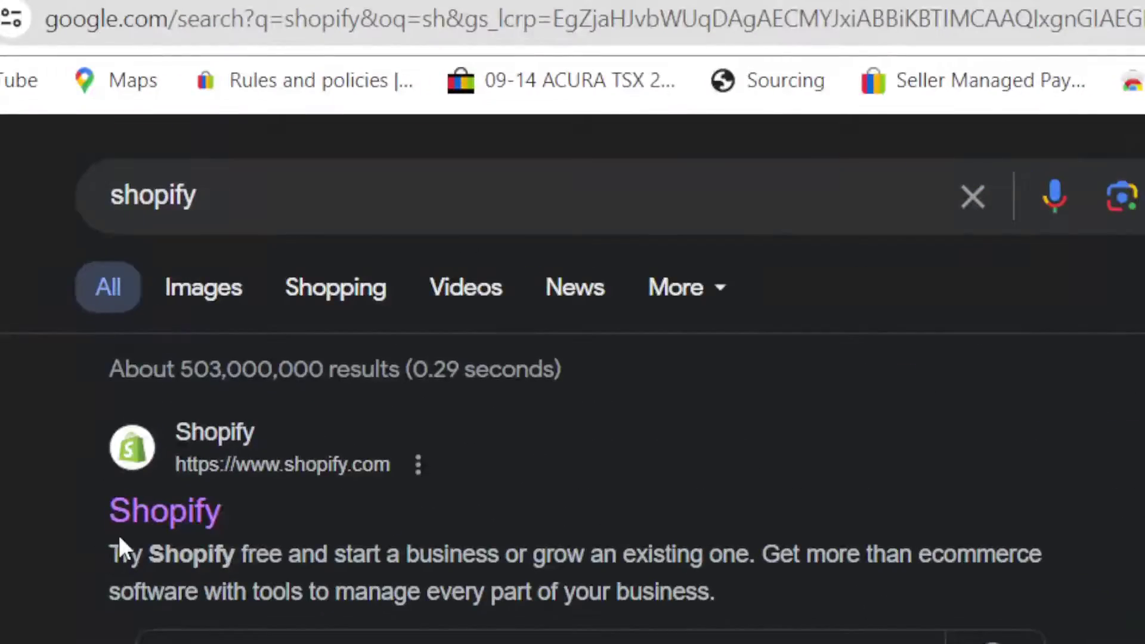
click(216, 507)
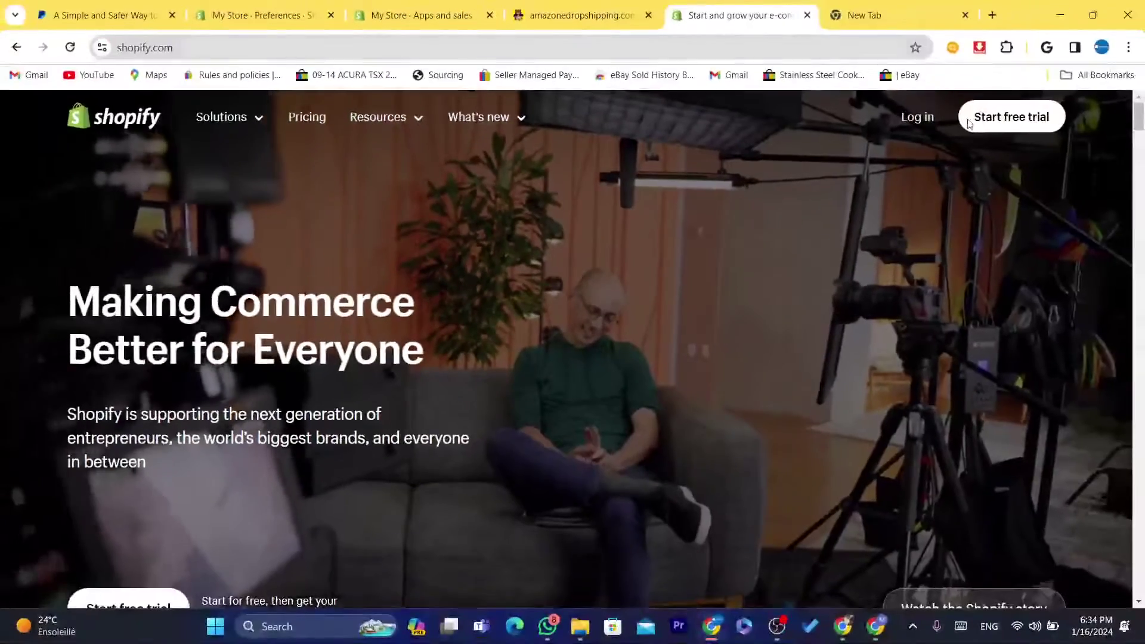
click(916, 118)
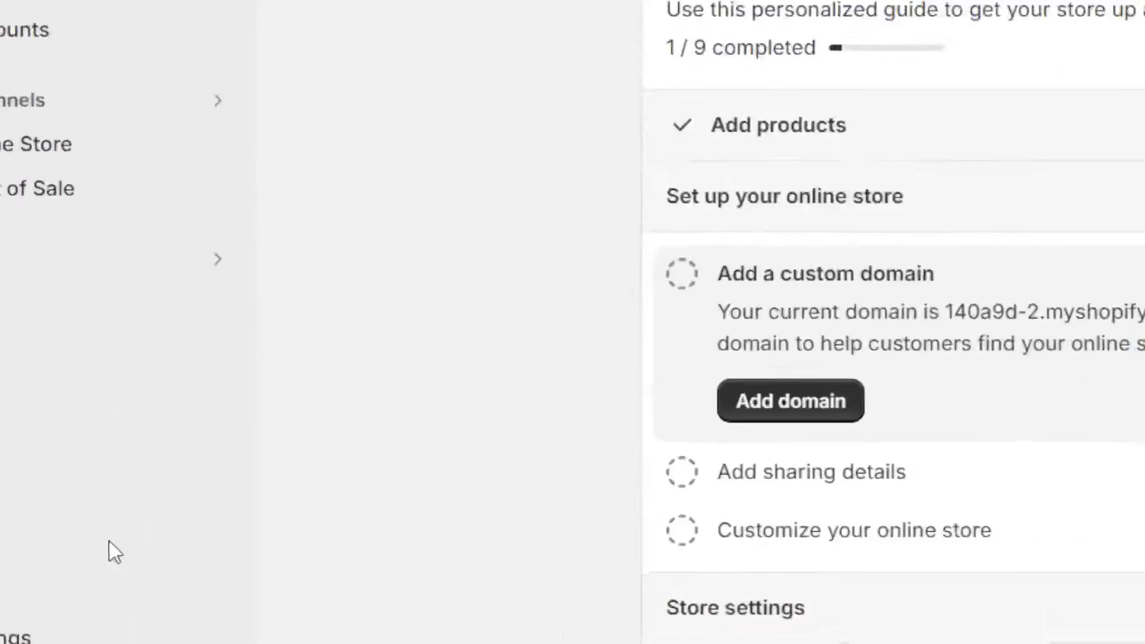
Go to Settings > Shipping and delivery and open the General profile for all products.
click(101, 561)
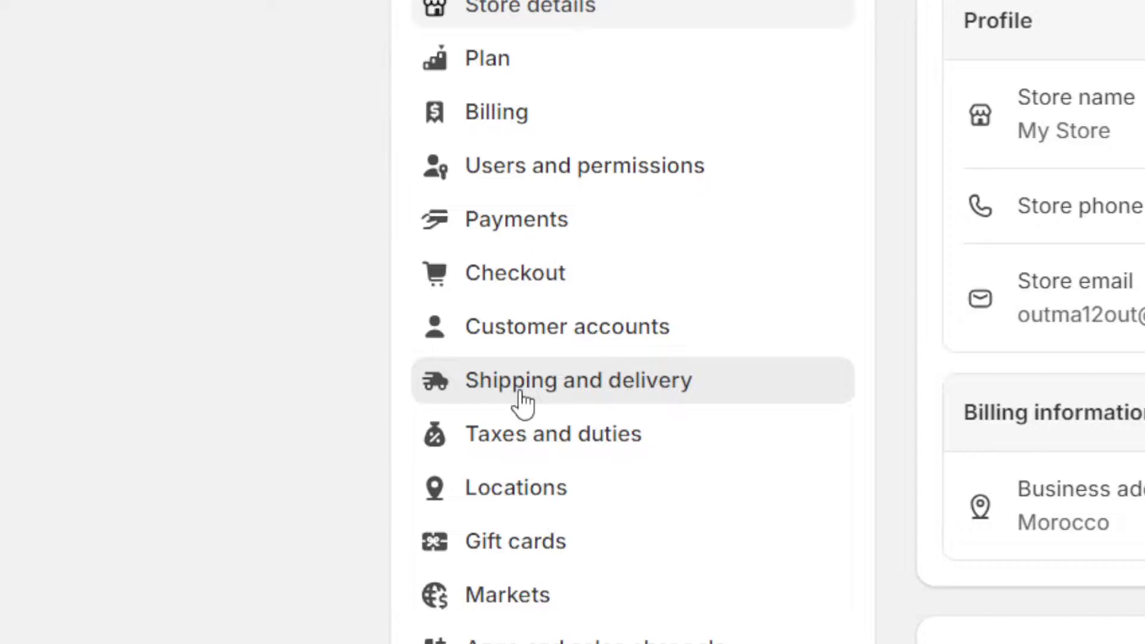
click(244, 441)
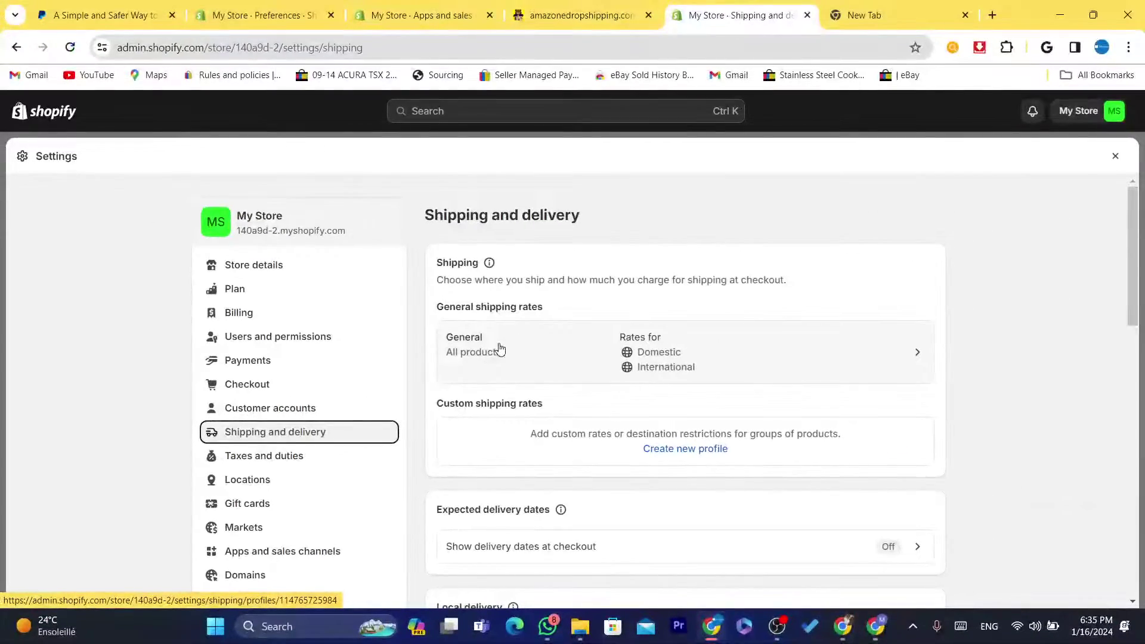
drag(436, 306, 541, 306)
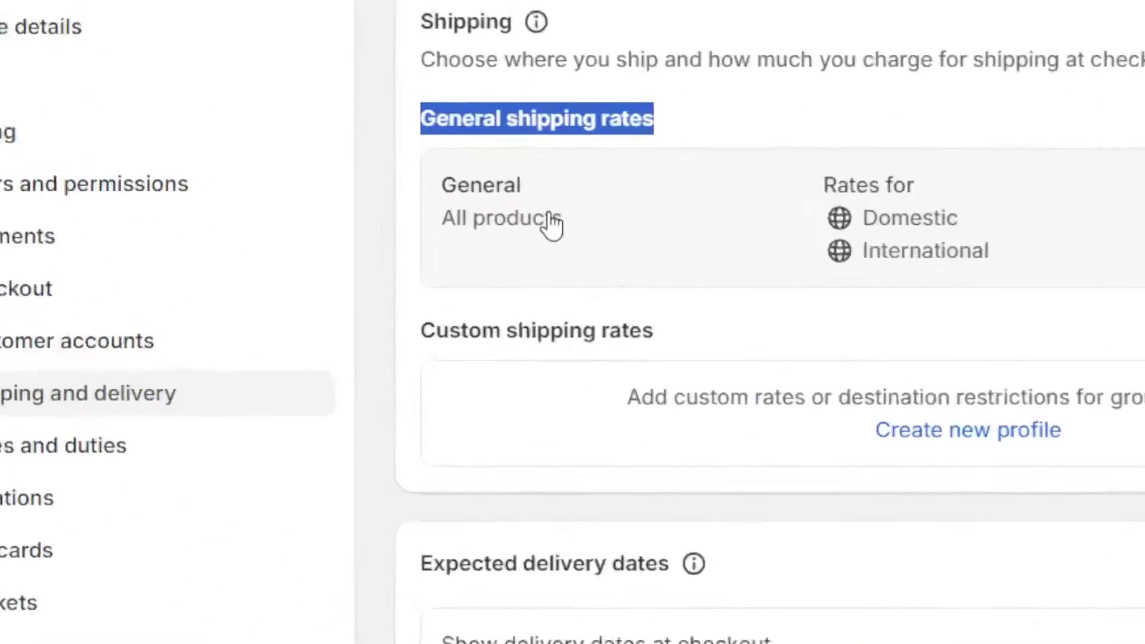
click(495, 353)
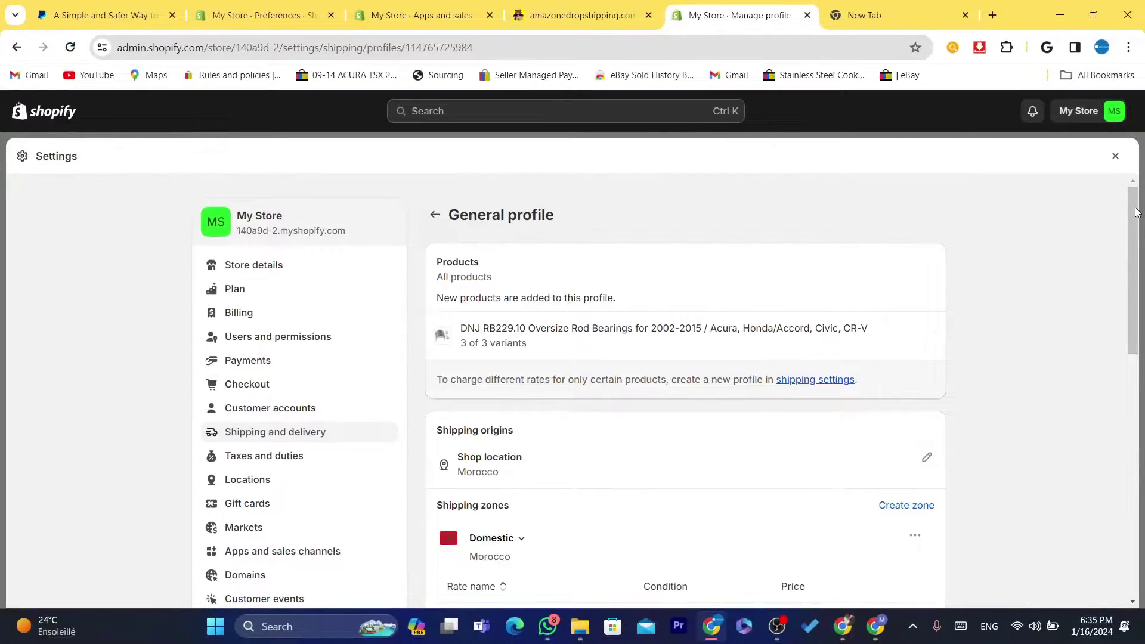
scroll(1136, 212, down, 1)
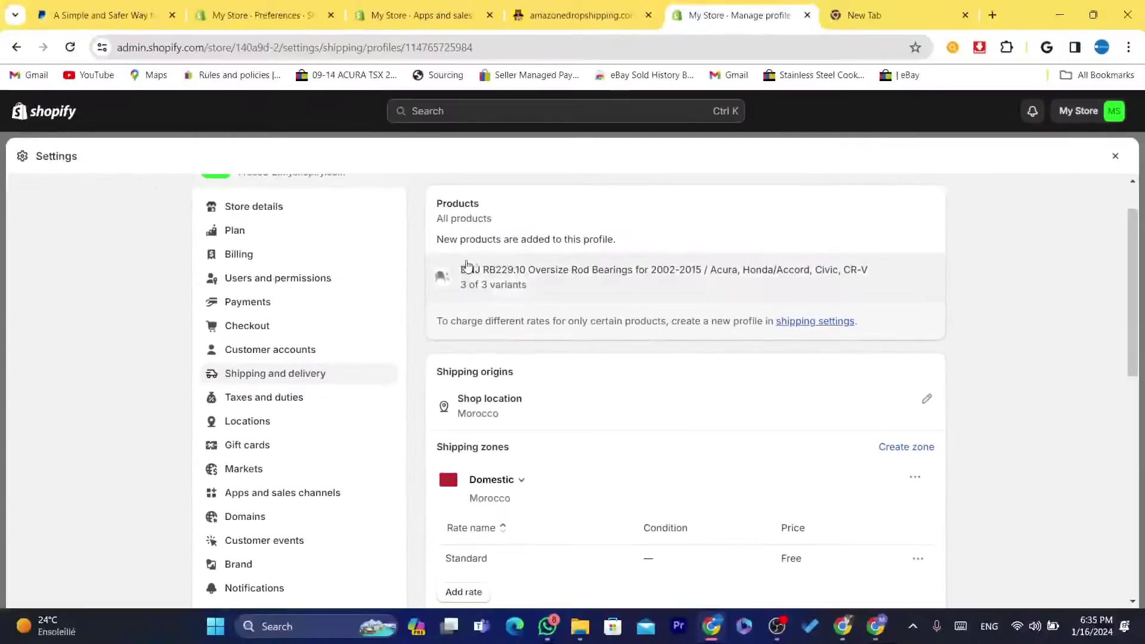
drag(438, 238, 612, 241)
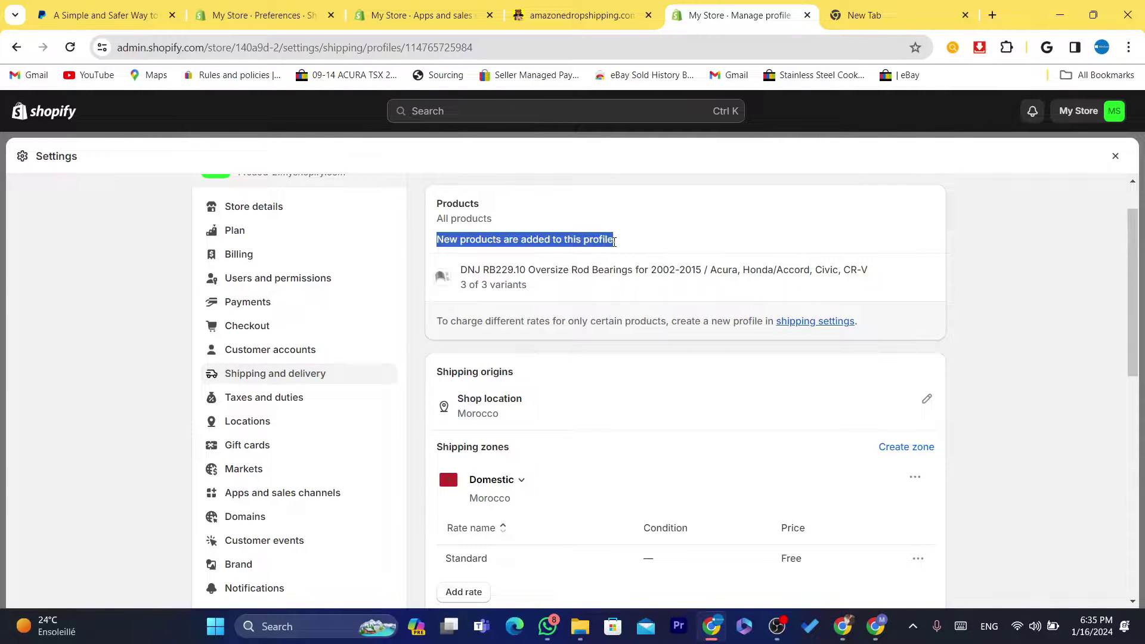
click(614, 241)
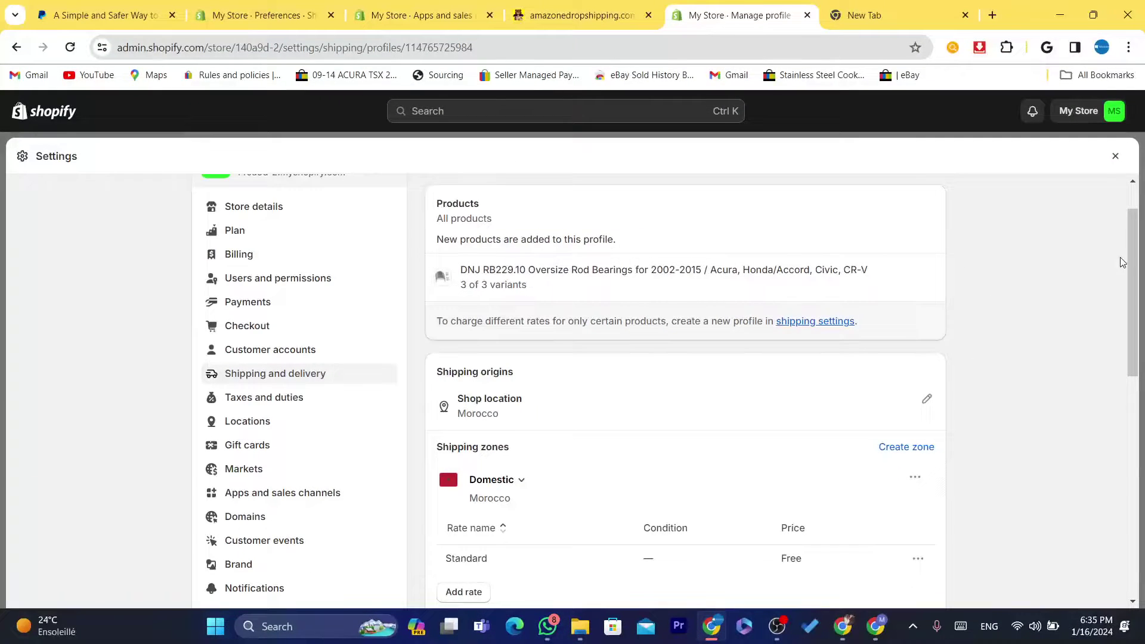
drag(1133, 257, 1113, 516)
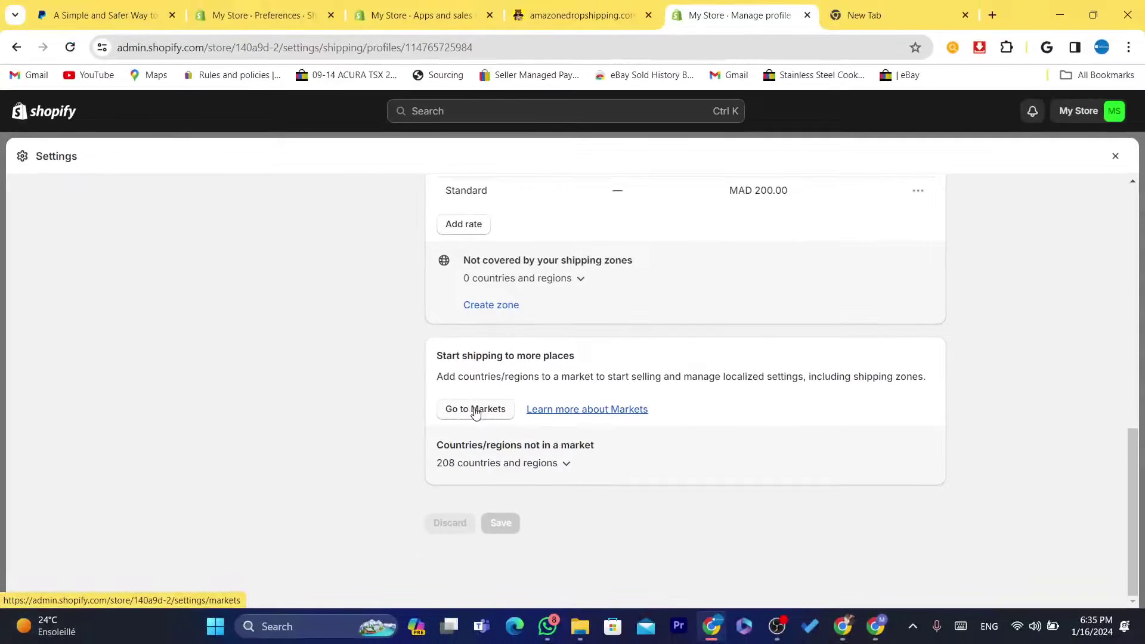
drag(434, 355, 588, 367)
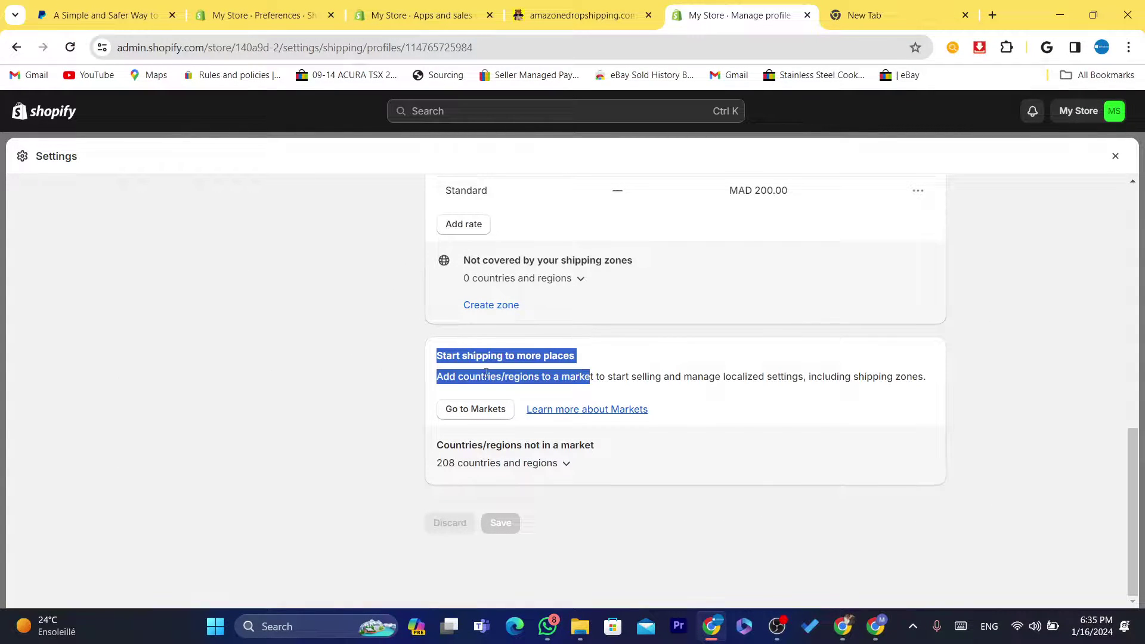
click(566, 371)
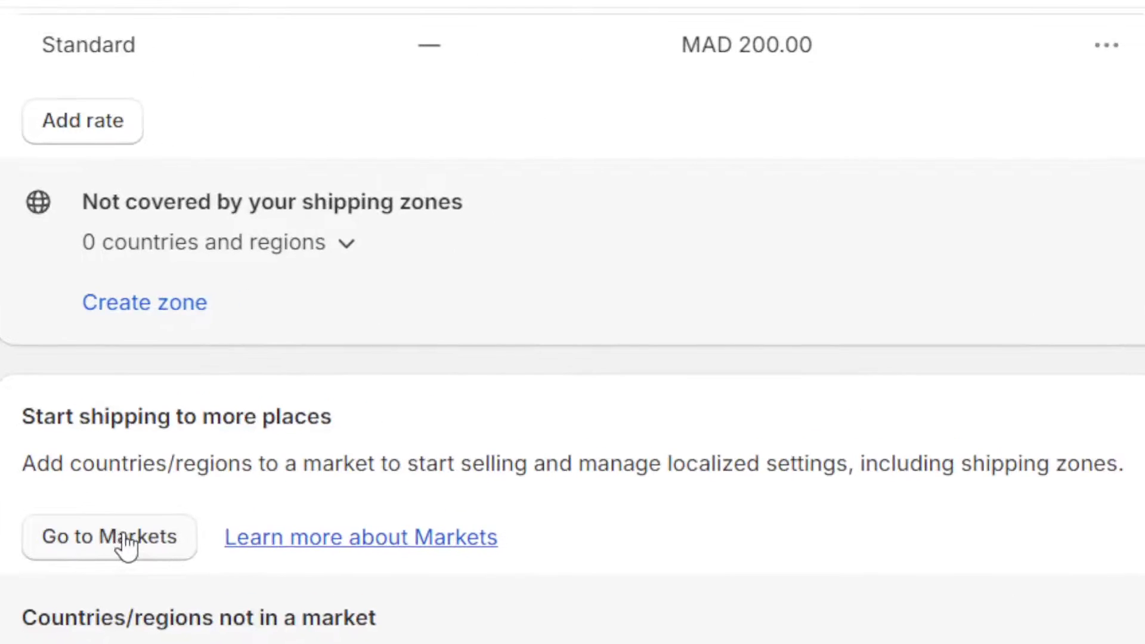
From Markets, add a new market named 'countries i like to ship to'.
click(125, 546)
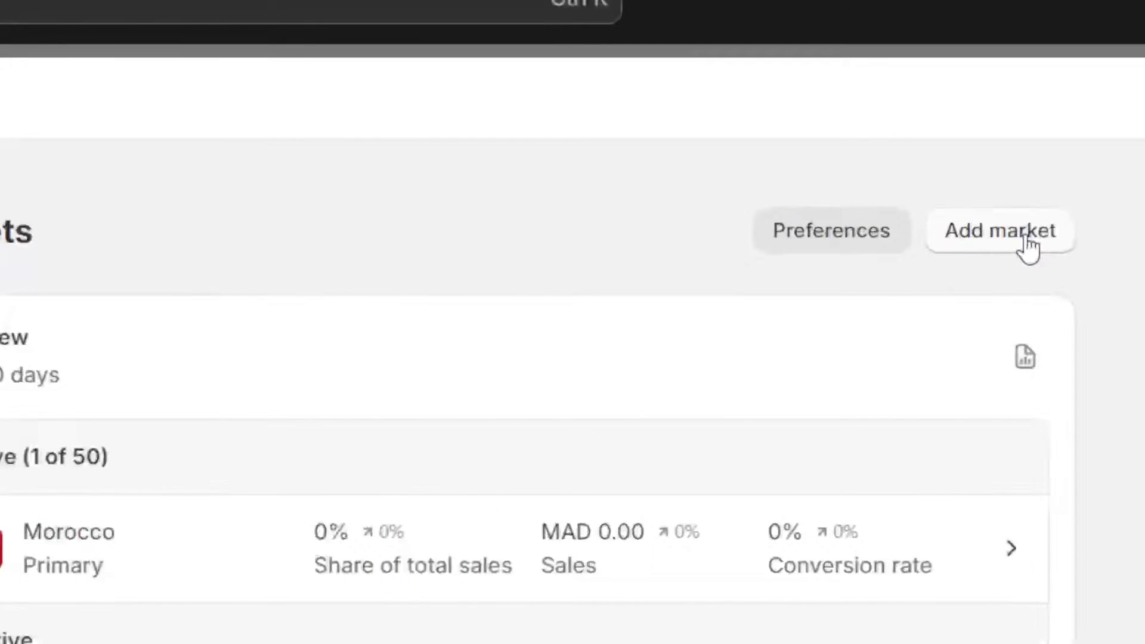
click(1029, 246)
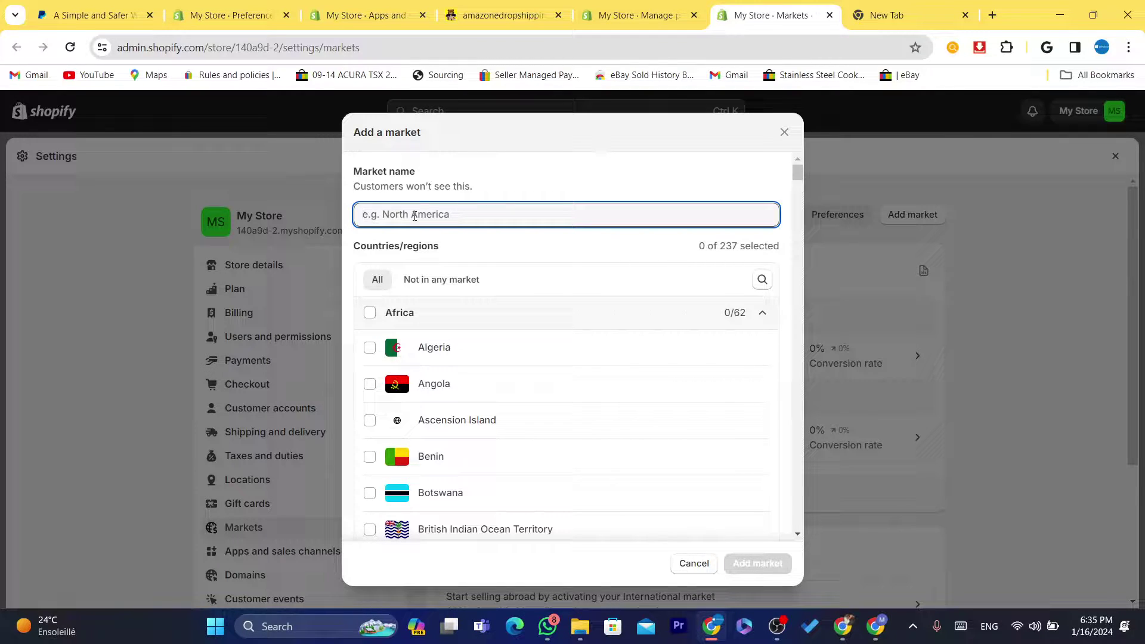
text(countr)
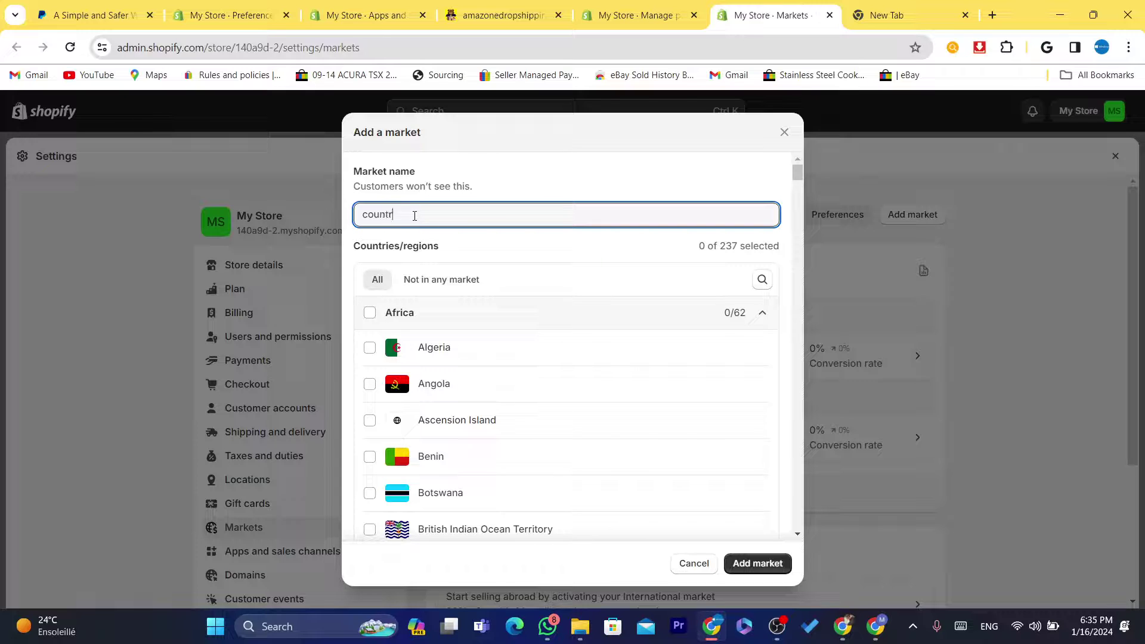
text(ies i)
key(BackSpace)
key(BackSpace)
key(BackSpace)
key(BackSpace)
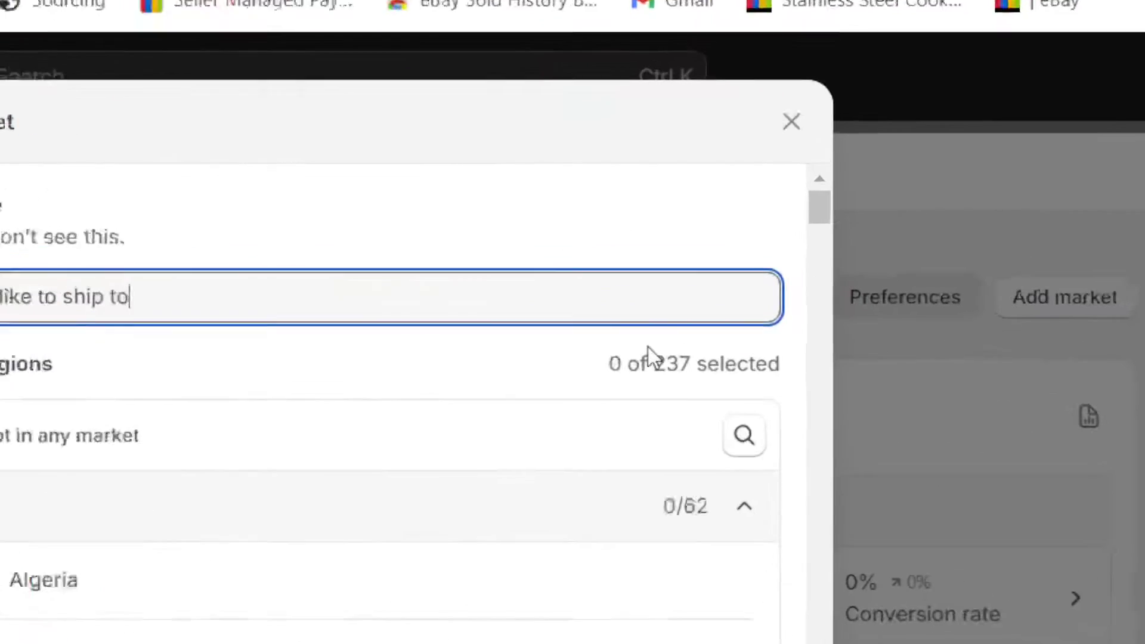
drag(797, 178, 799, 178)
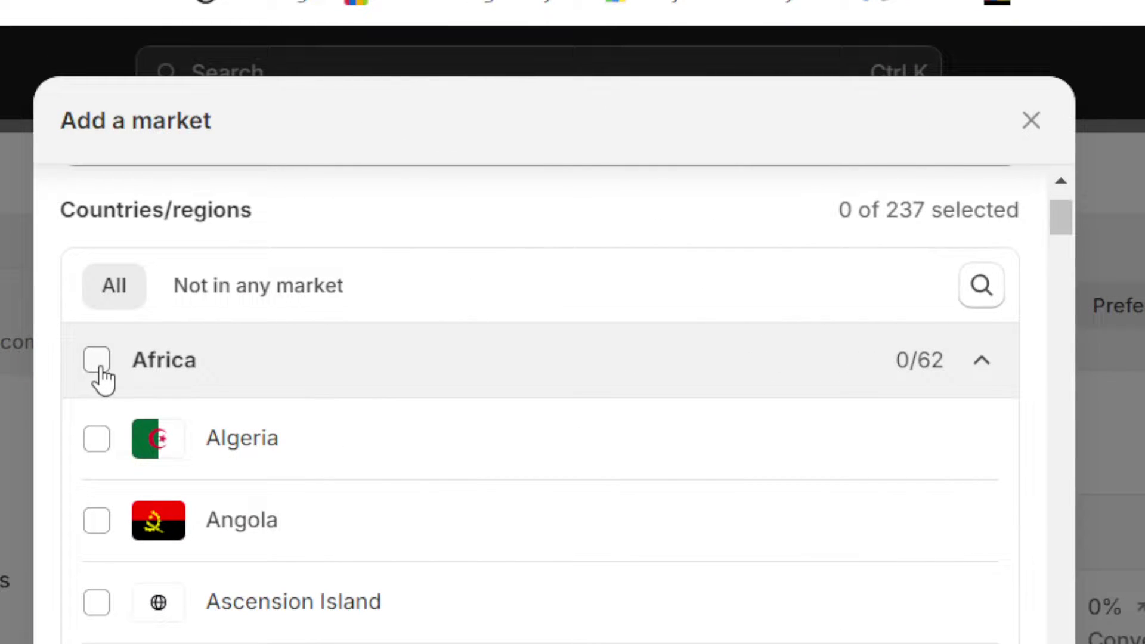
Select all 52 European countries, leaving Uzbekistan and UAE unticked, and create the market.
click(99, 366)
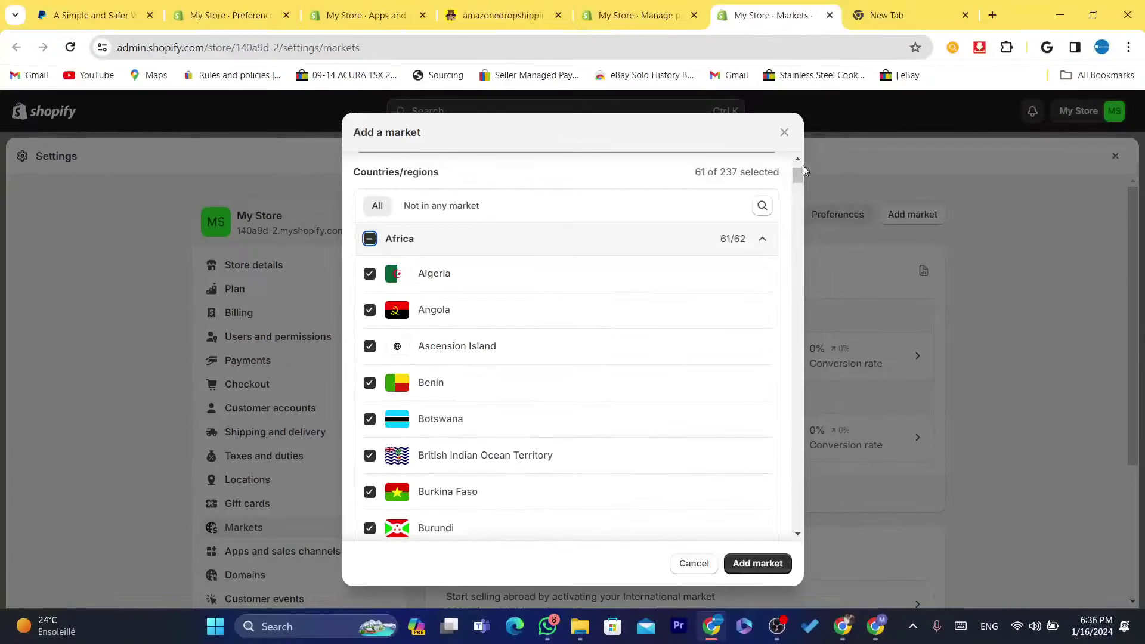
drag(797, 174, 796, 266)
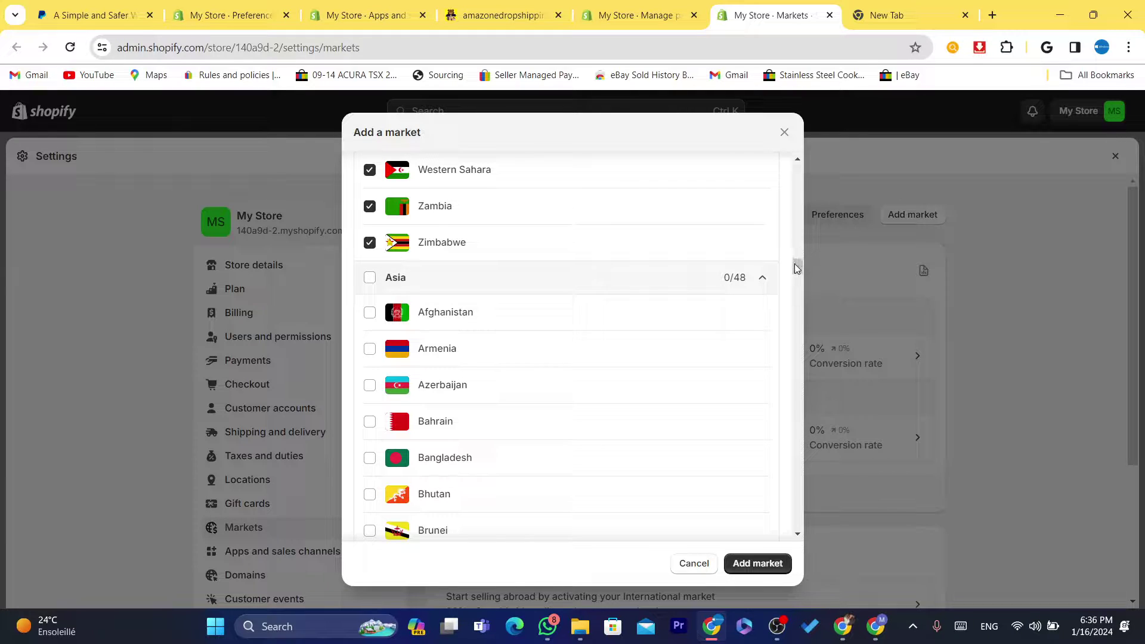
drag(797, 268, 793, 338)
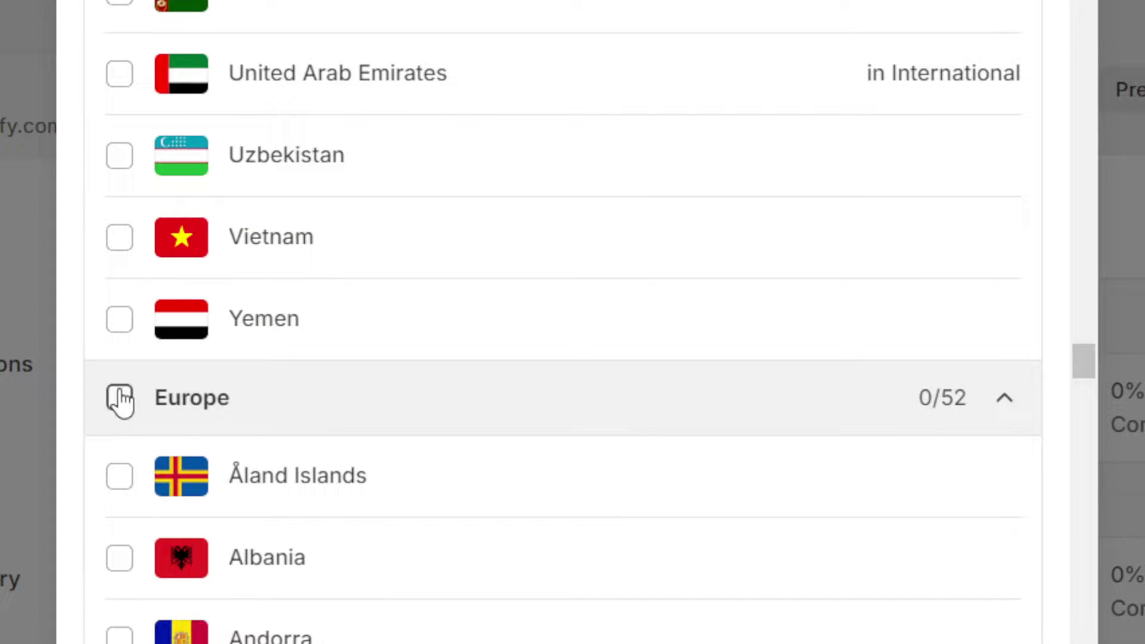
click(369, 351)
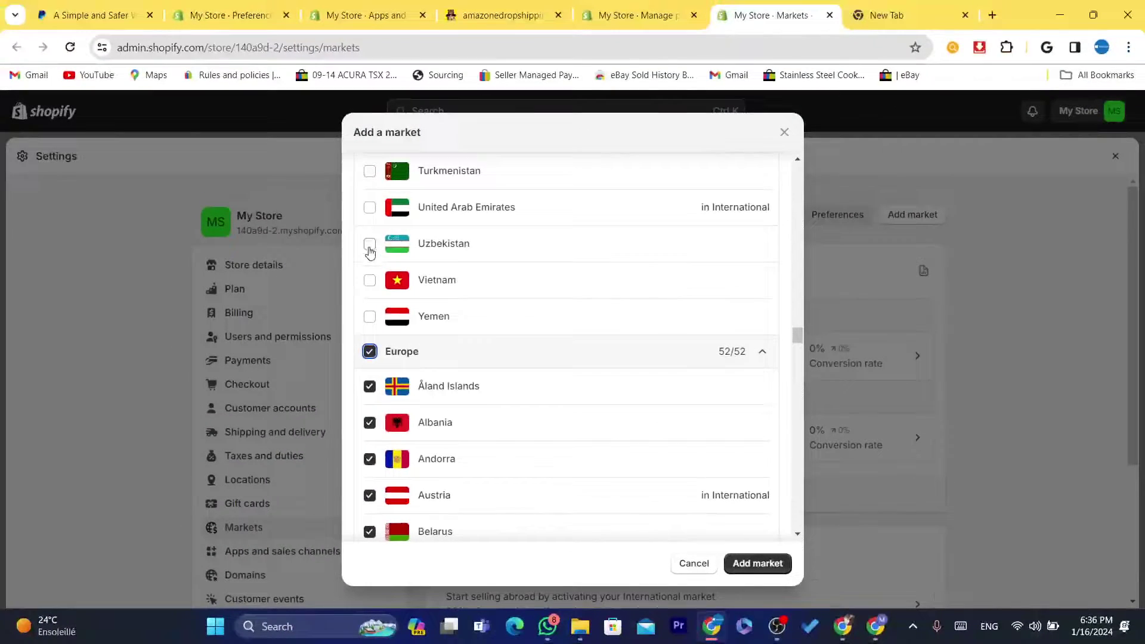
click(370, 244)
click(370, 209)
click(370, 243)
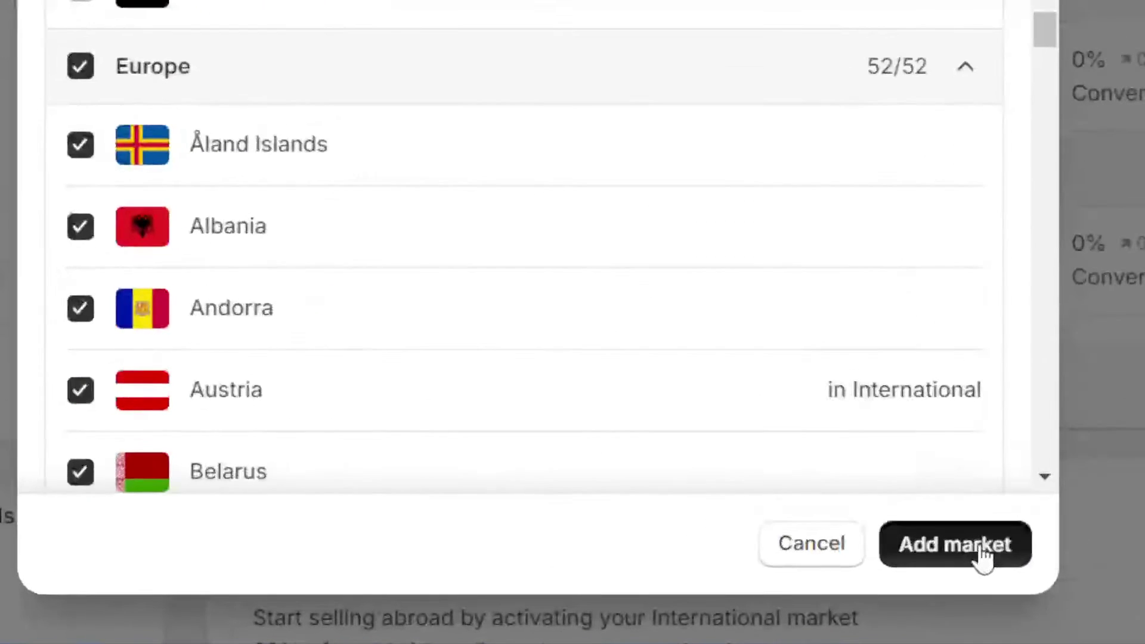
click(912, 549)
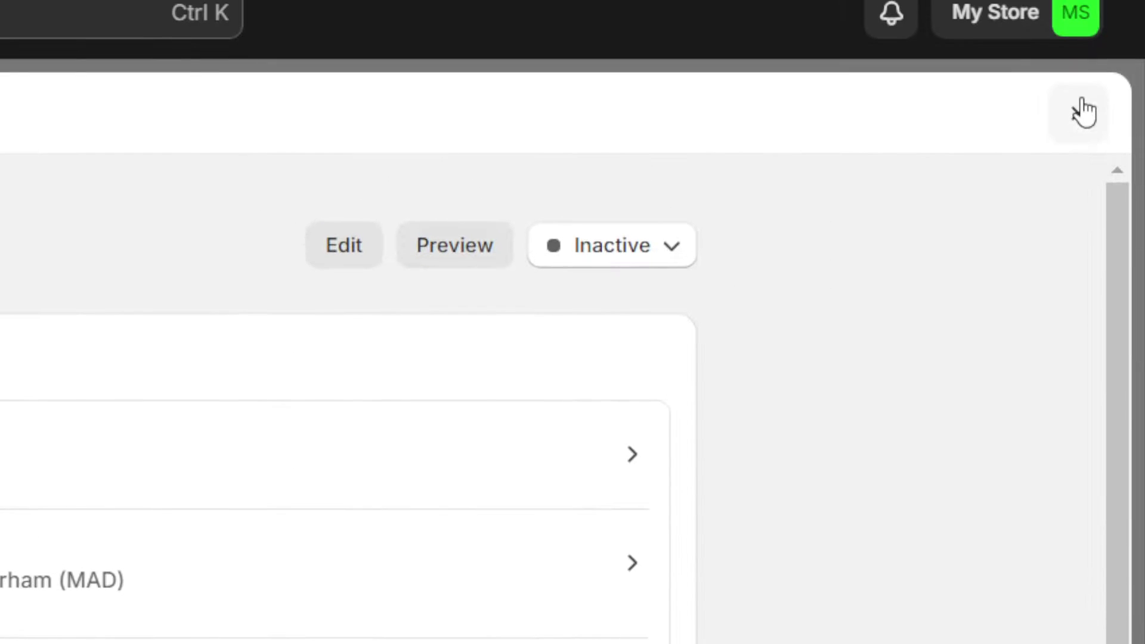
Return to Settings > Shipping and delivery and reopen the General shipping profile.
click(1082, 111)
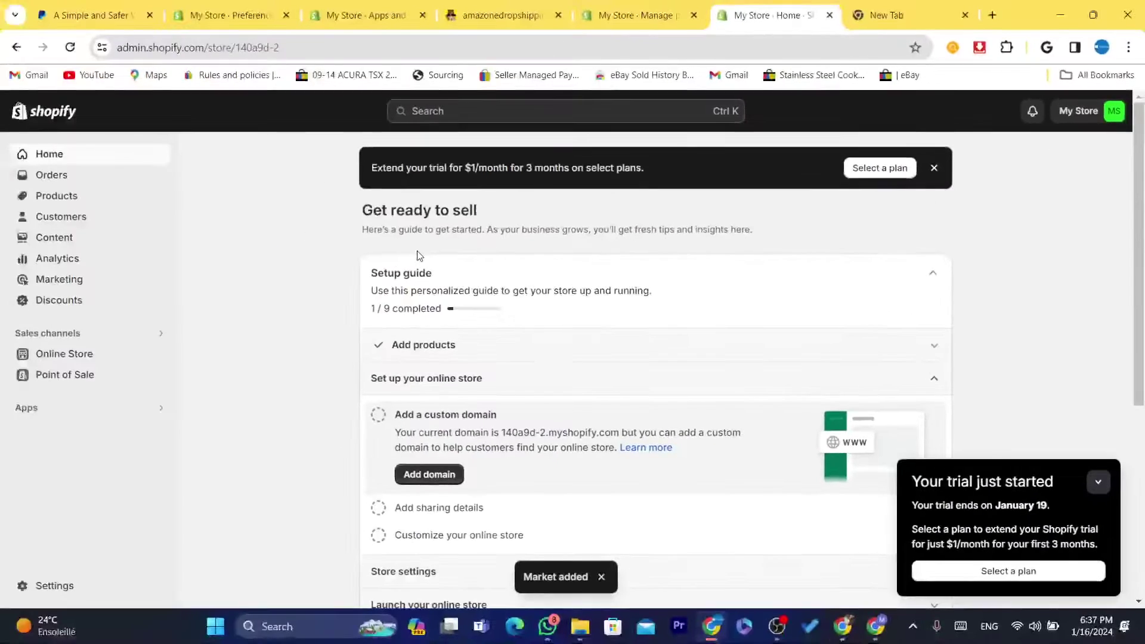
click(48, 580)
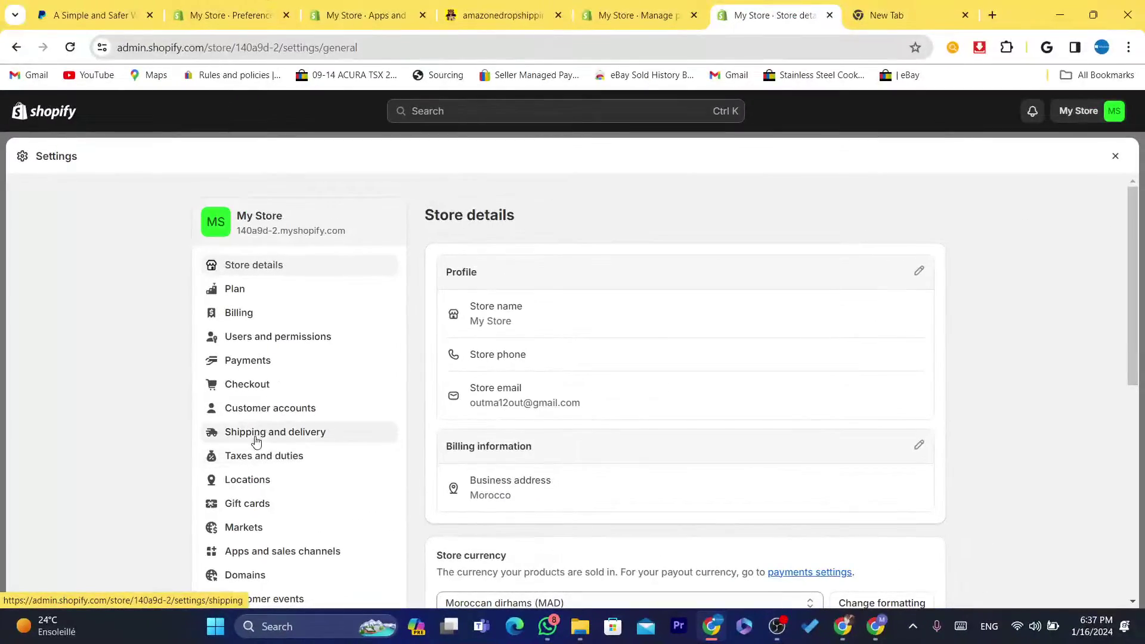
click(256, 441)
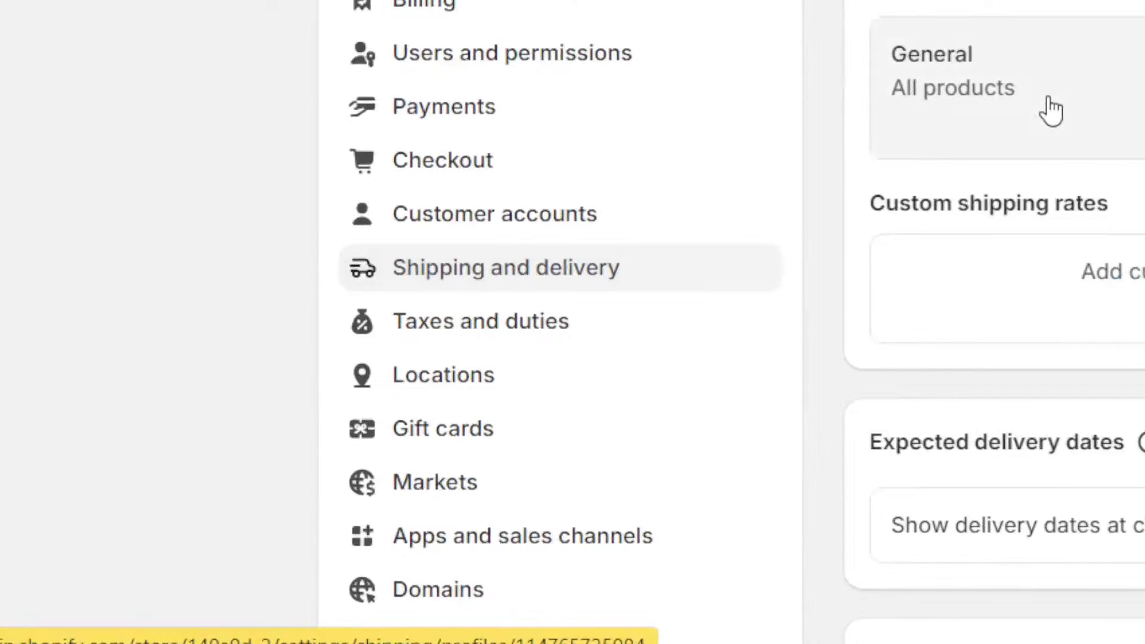
click(514, 361)
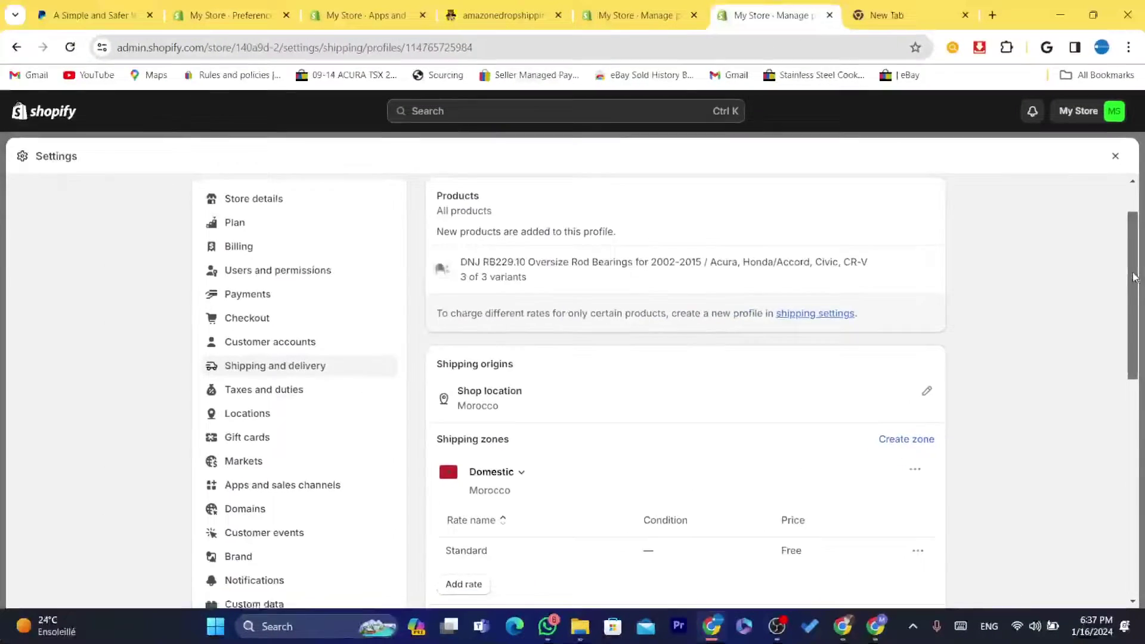
Expand, then collapse, the list of 96 countries and regions not covered by any zone.
drag(1133, 274, 1131, 427)
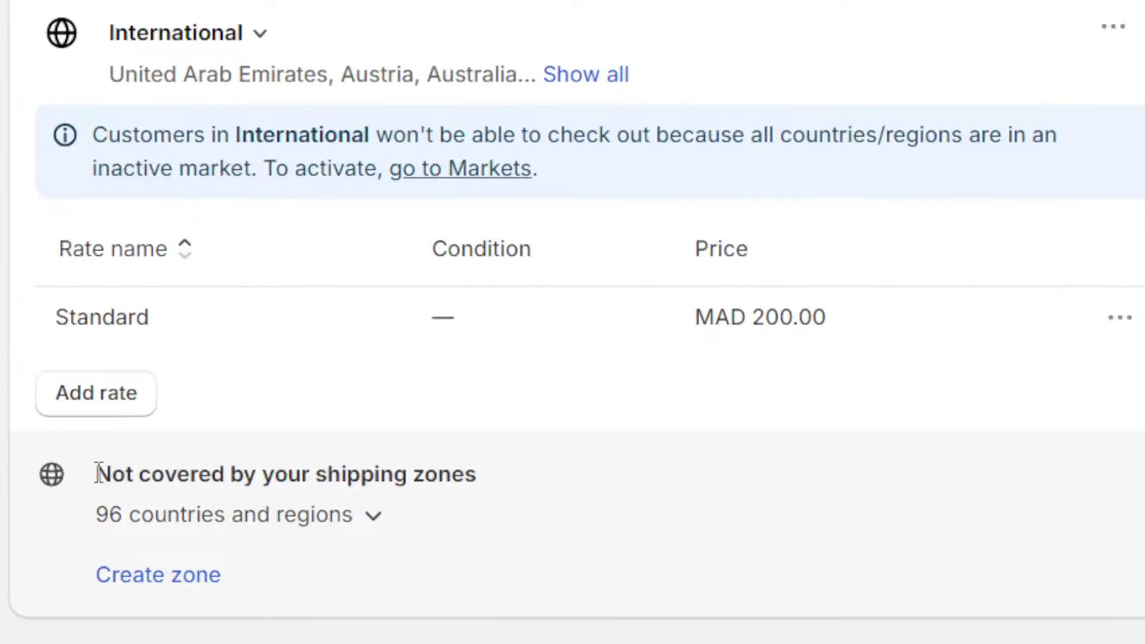
drag(99, 474, 500, 493)
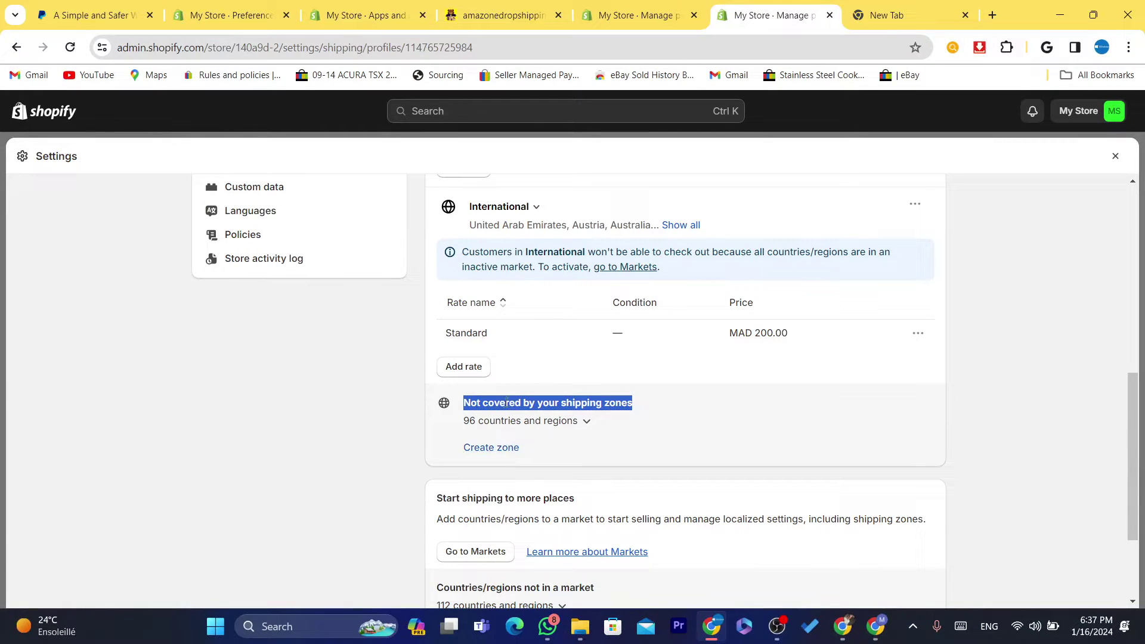
click(564, 427)
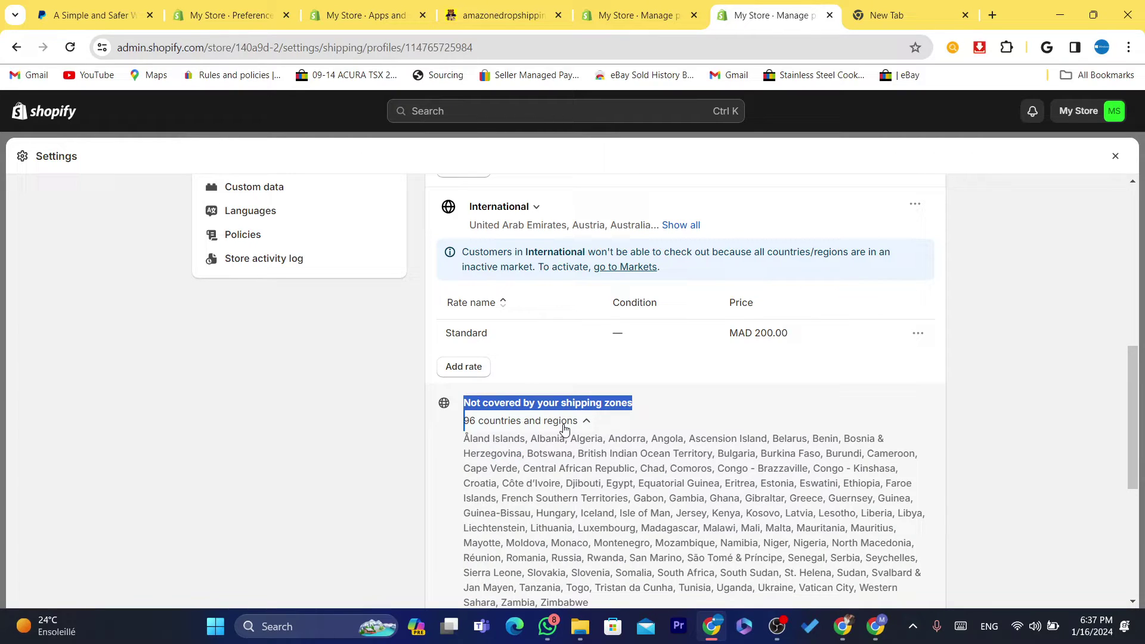
click(565, 429)
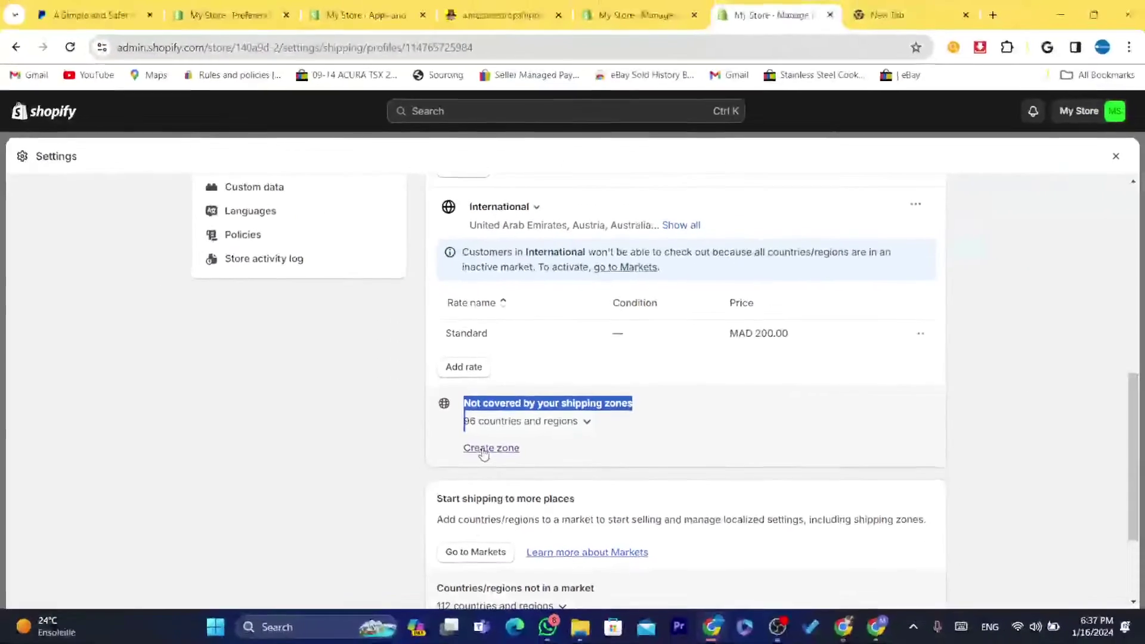
Create a zone named 'test' with every country from the 'countries i like to ship to' group.
click(486, 447)
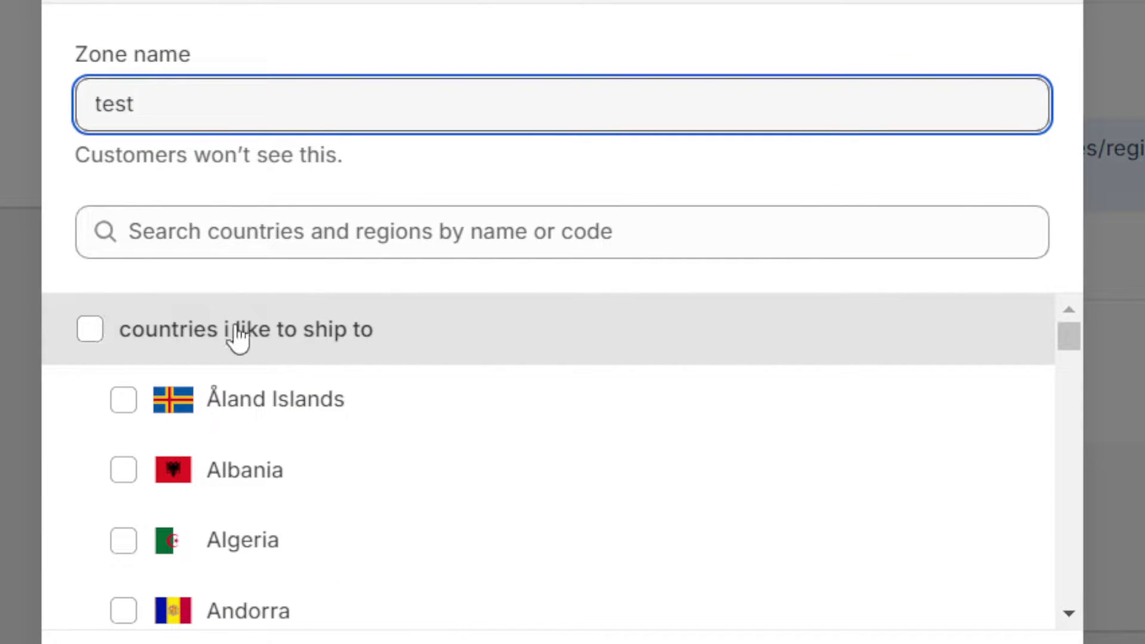
drag(440, 329, 110, 349)
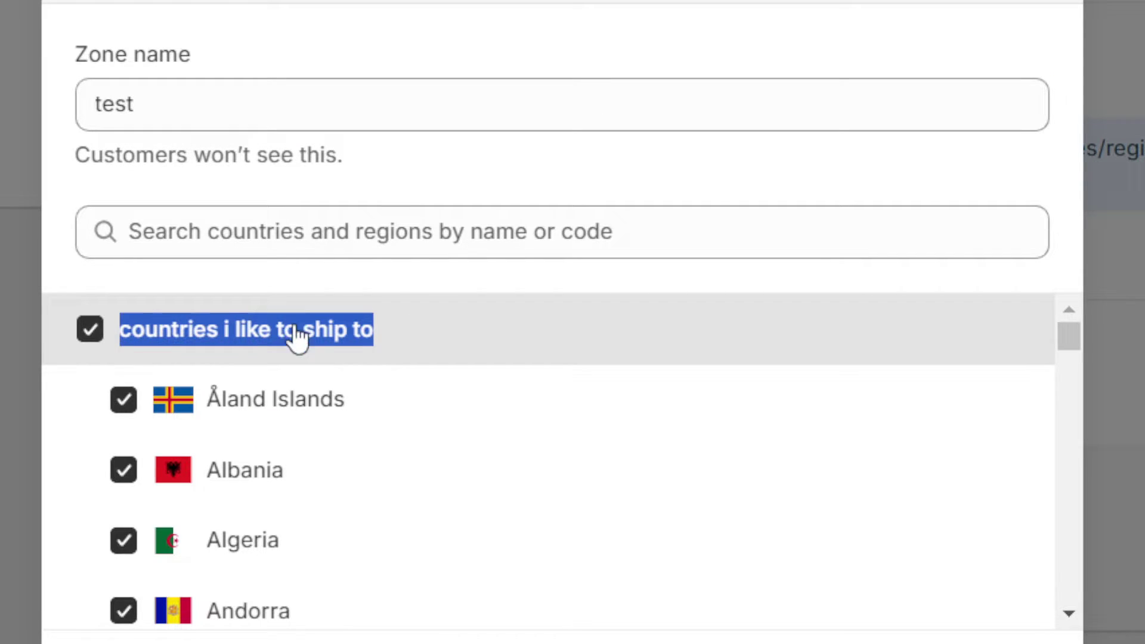
click(91, 328)
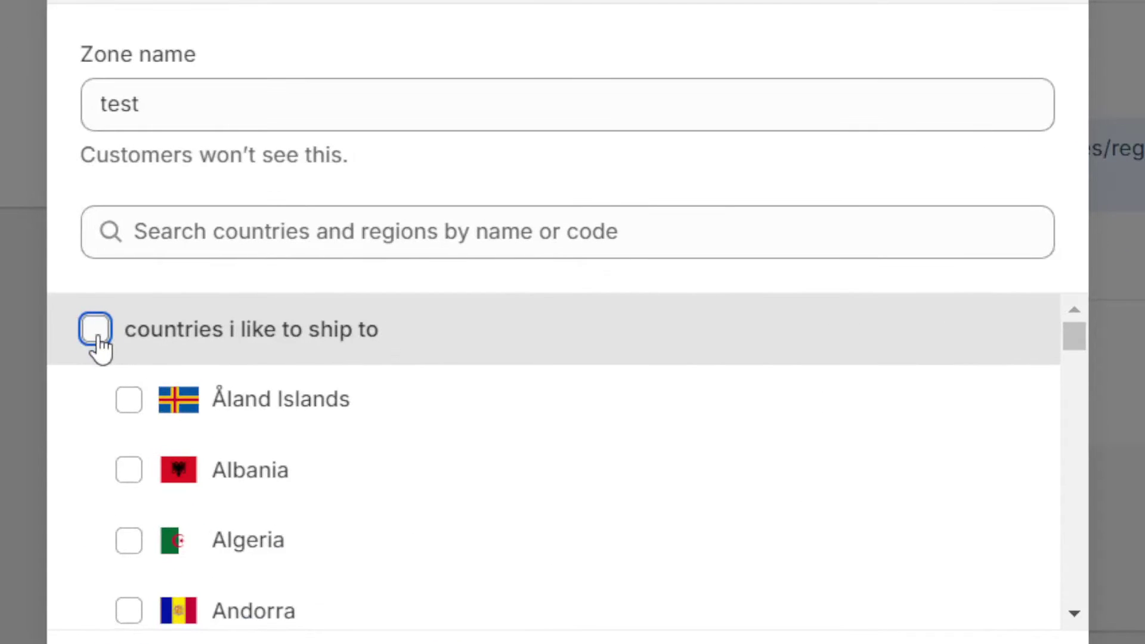
click(363, 333)
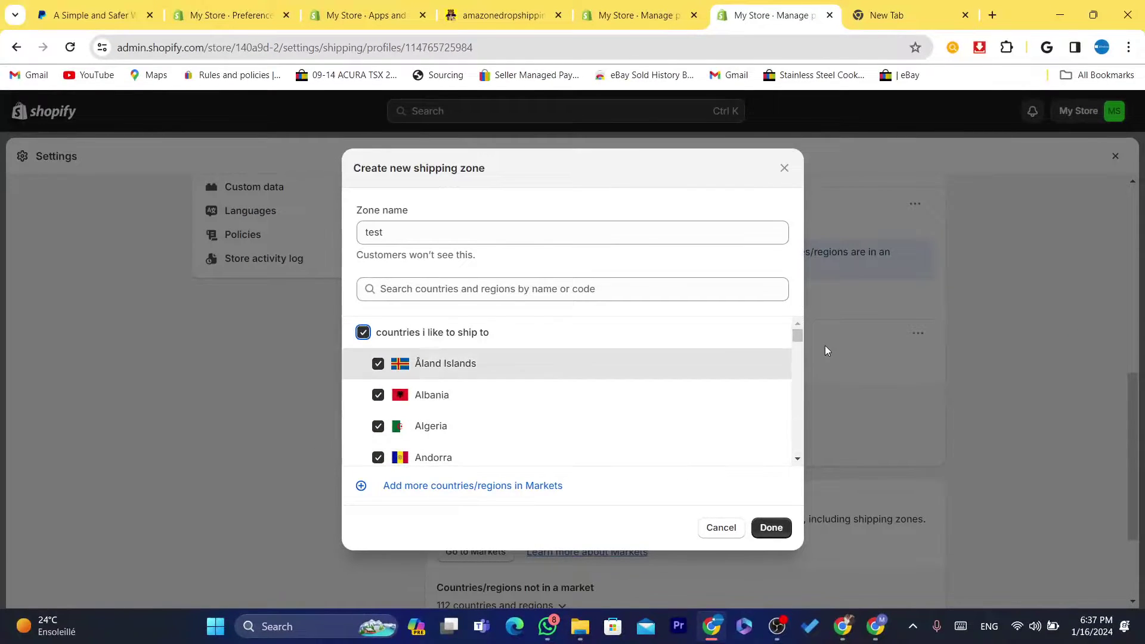
drag(806, 339, 802, 448)
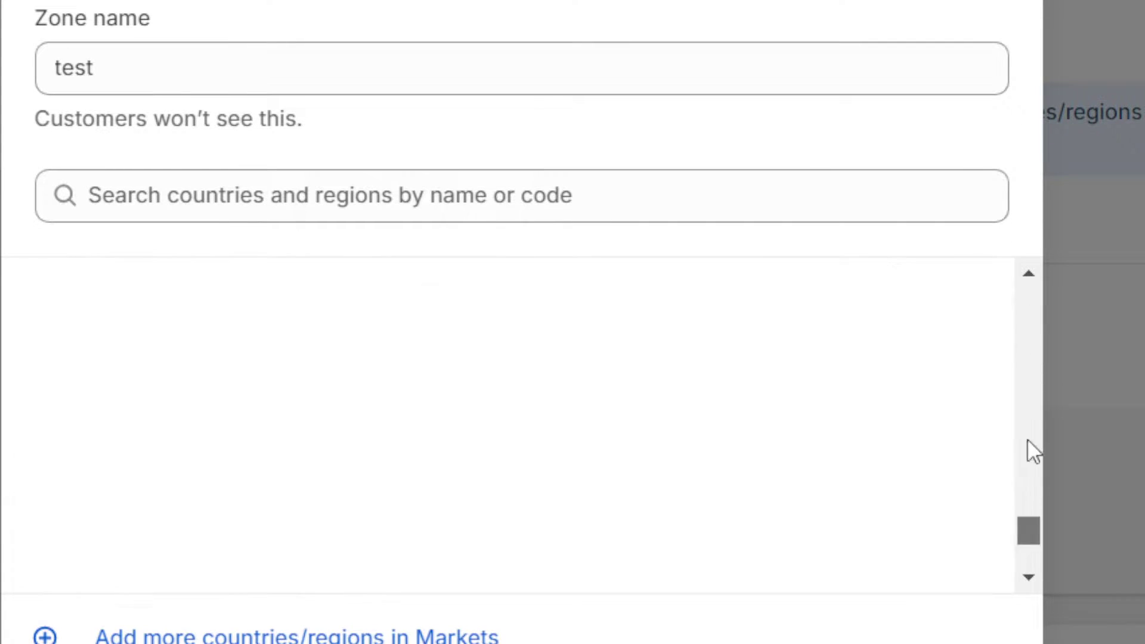
drag(1028, 530, 1030, 102)
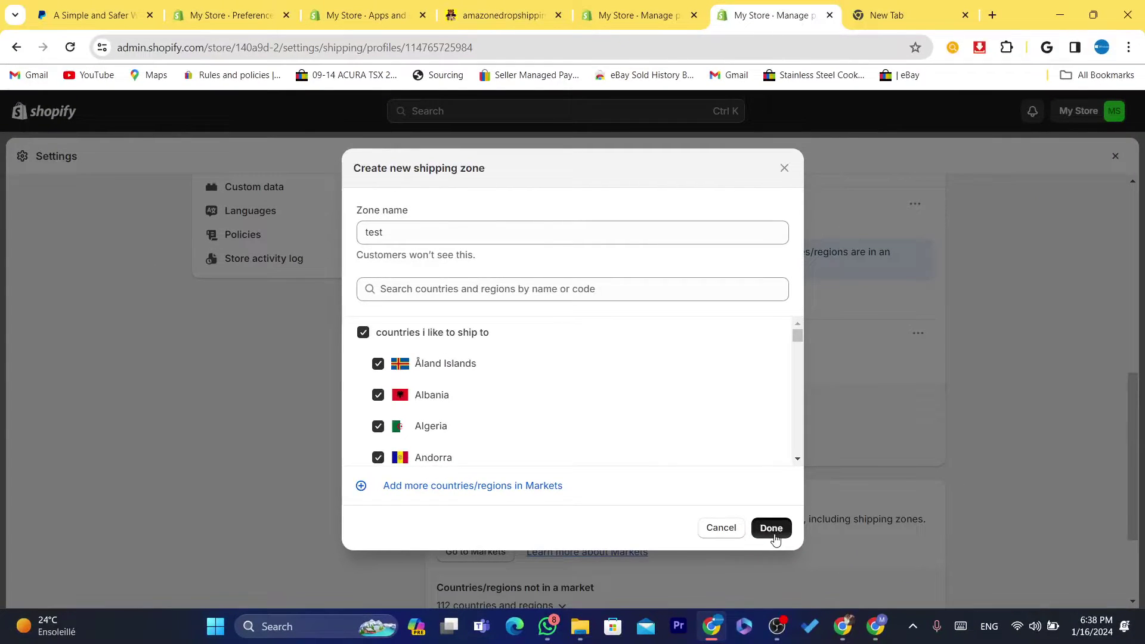
click(771, 530)
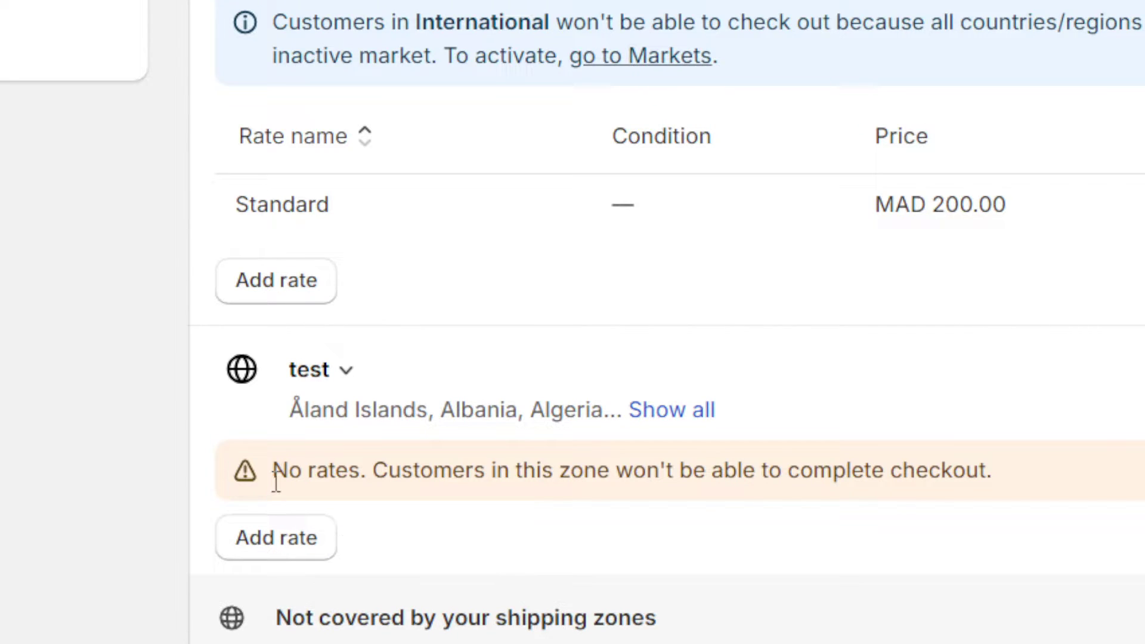
Give the test zone a Standard rate of MAD 20.00 and save the shipping profile.
drag(276, 478, 632, 464)
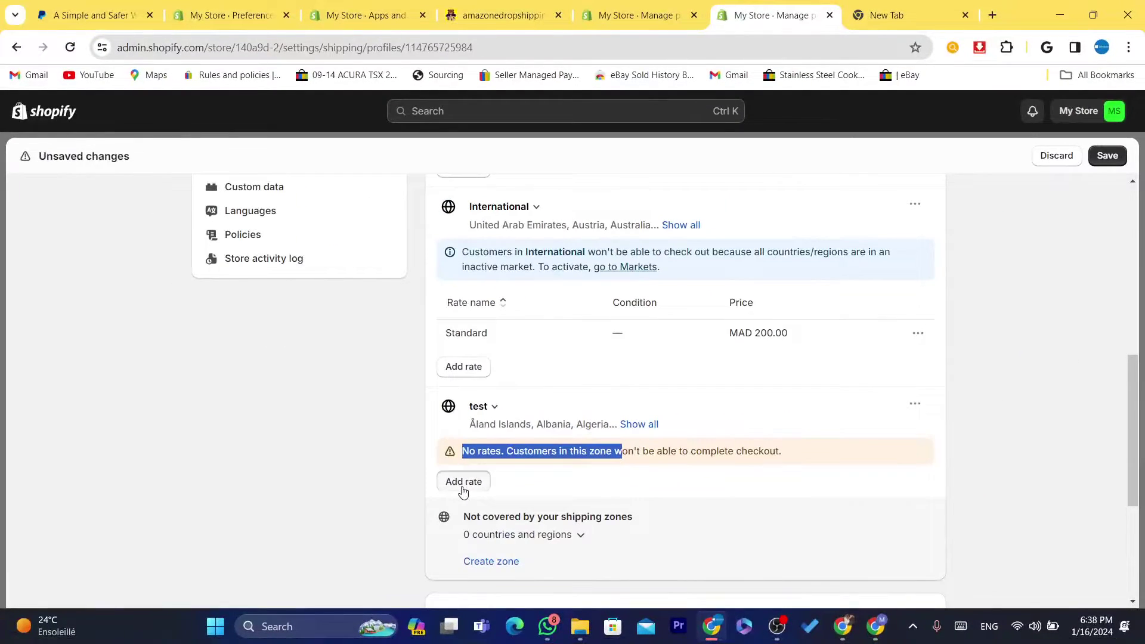
click(276, 537)
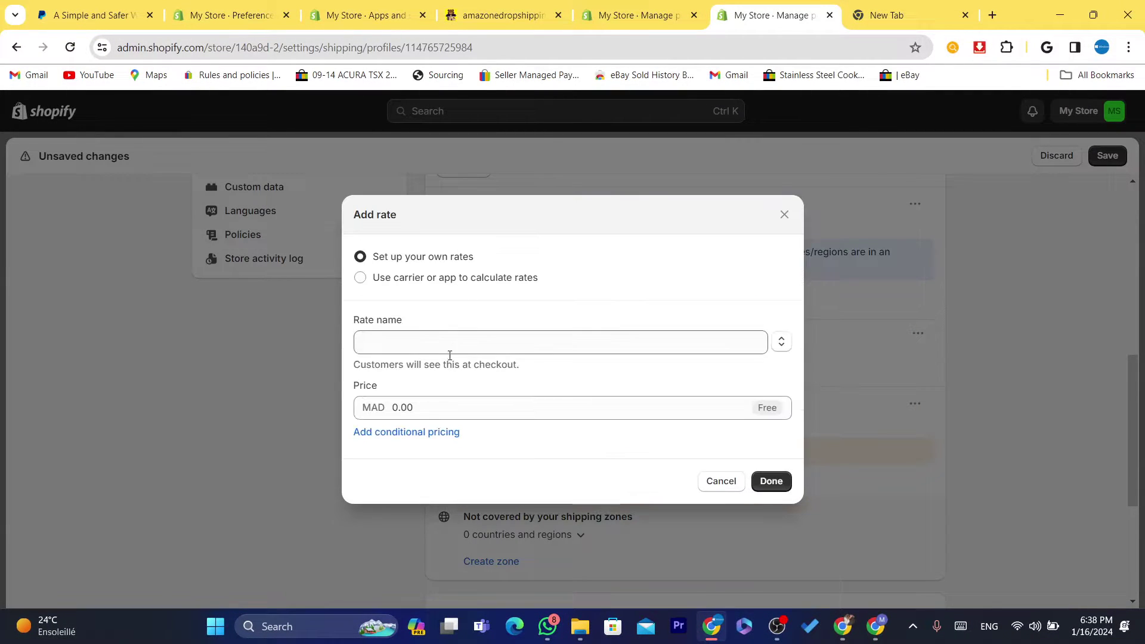
drag(447, 361, 401, 340)
click(403, 347)
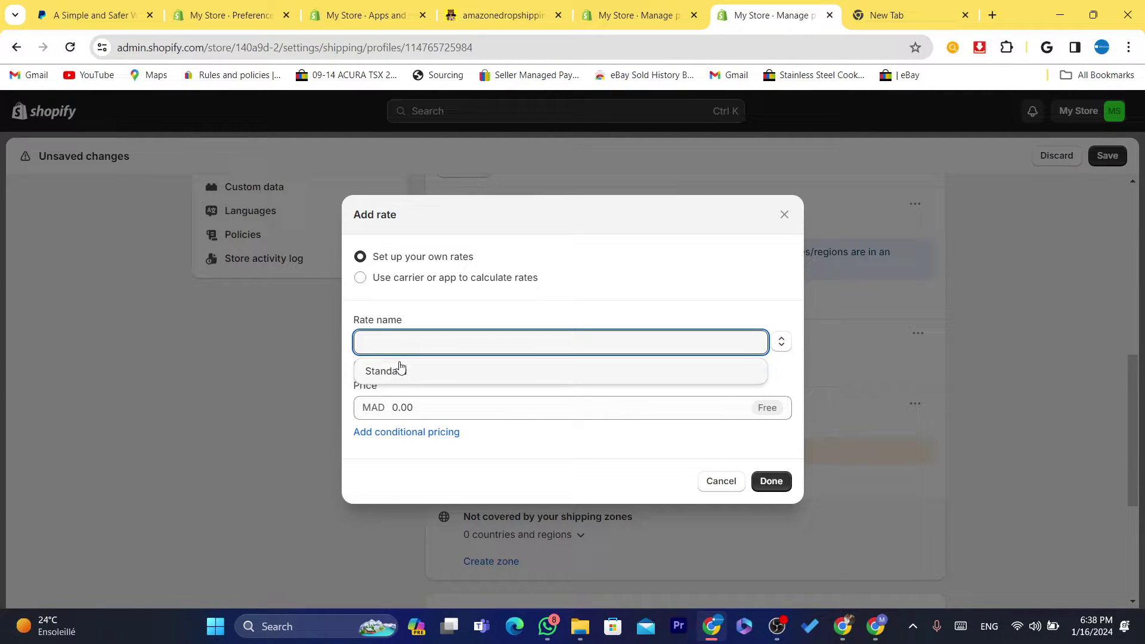
click(396, 368)
click(398, 411)
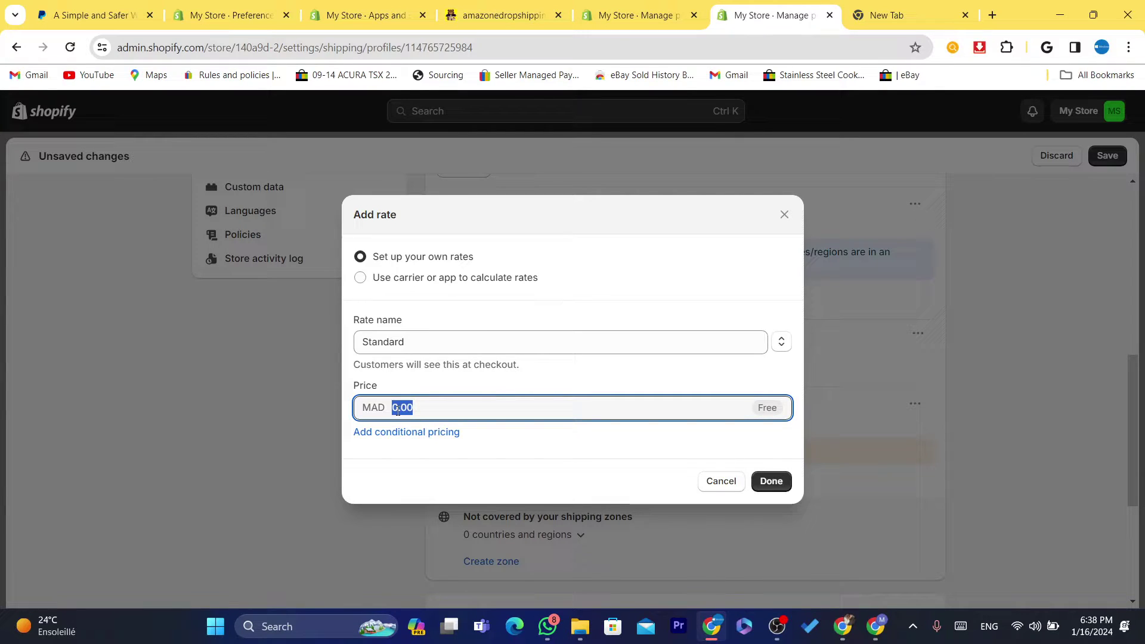
text(20)
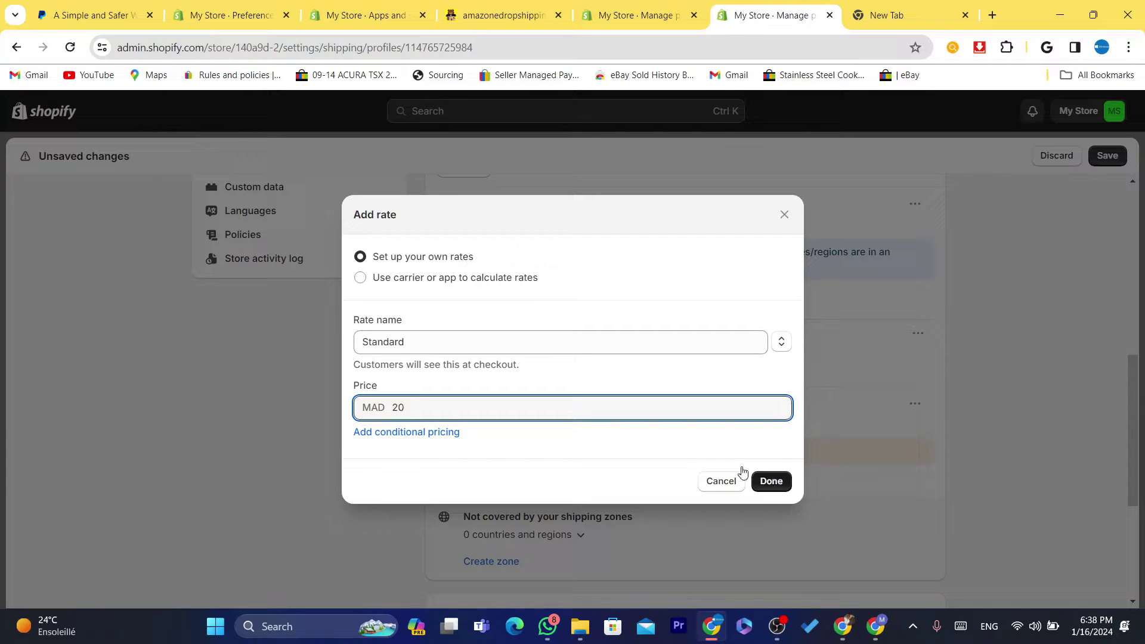
click(771, 481)
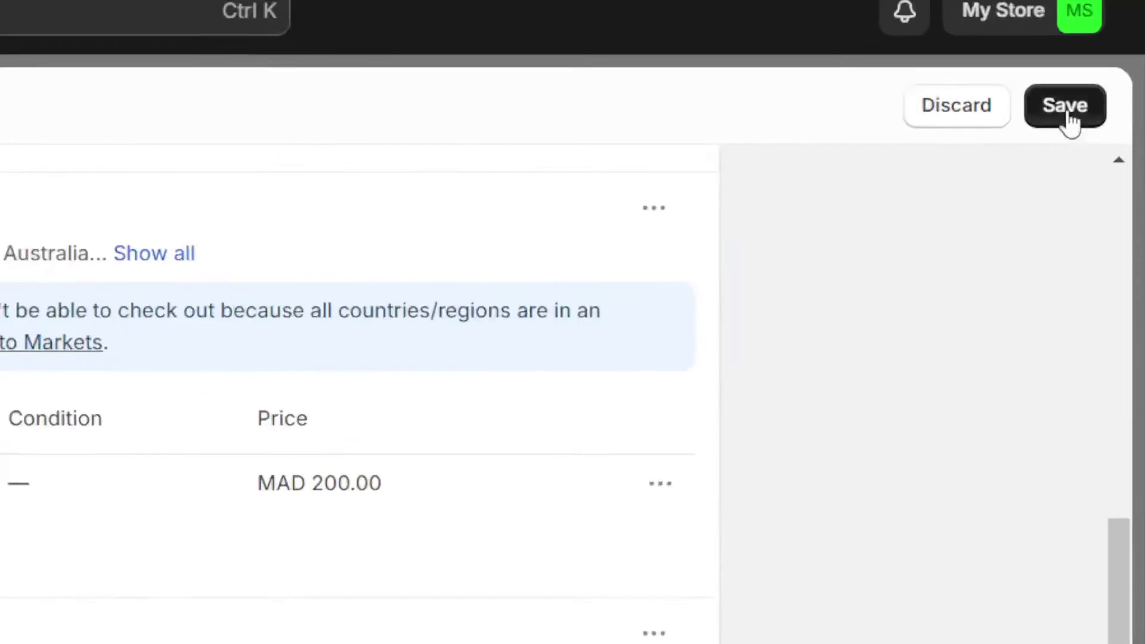
click(1109, 157)
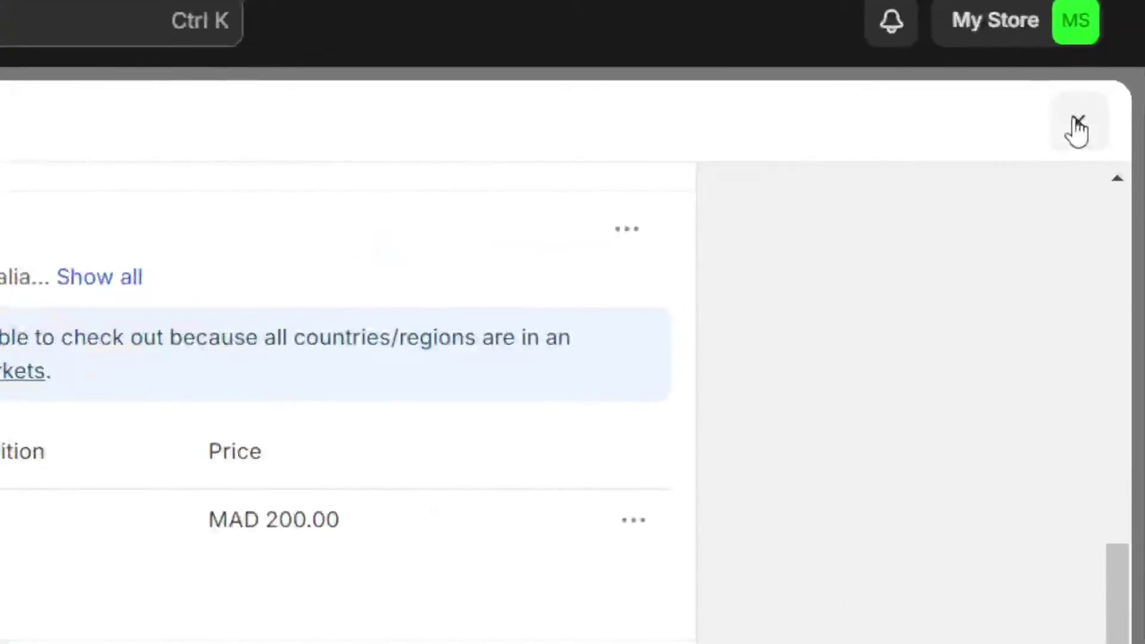
Reopen Shipping and delivery > General profile and go to the Markets page.
click(1115, 156)
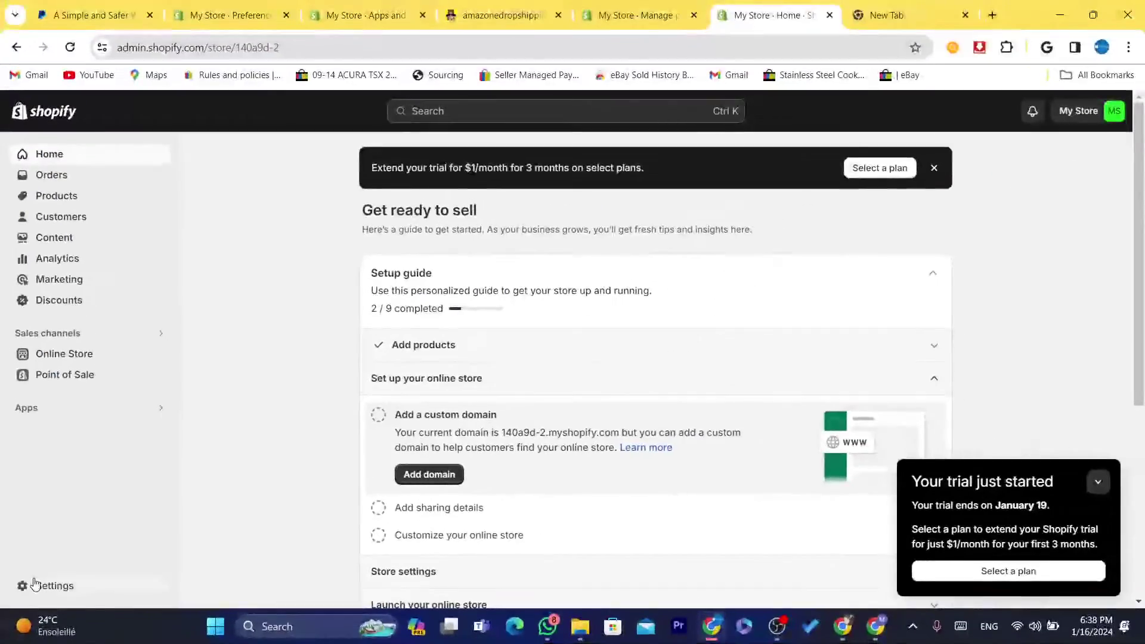
click(33, 581)
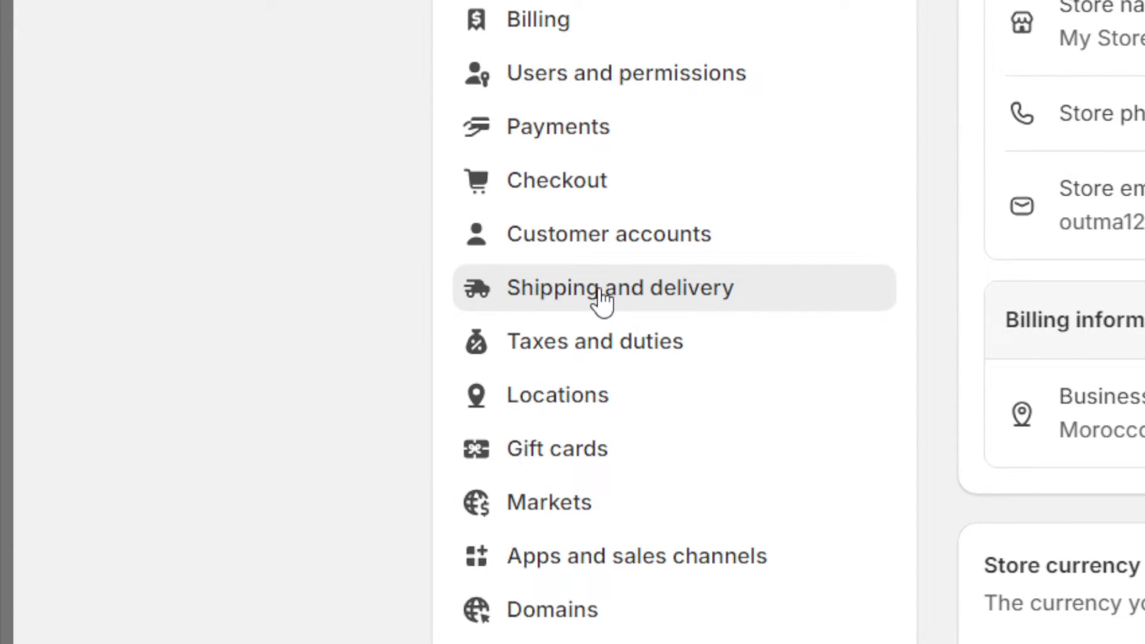
click(603, 301)
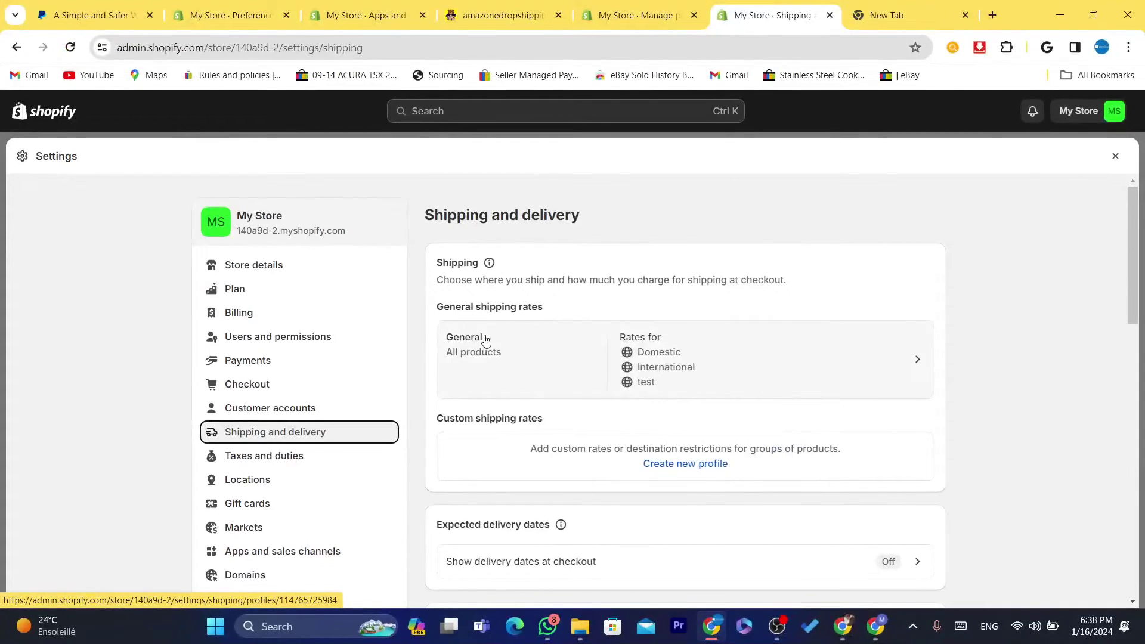
click(486, 340)
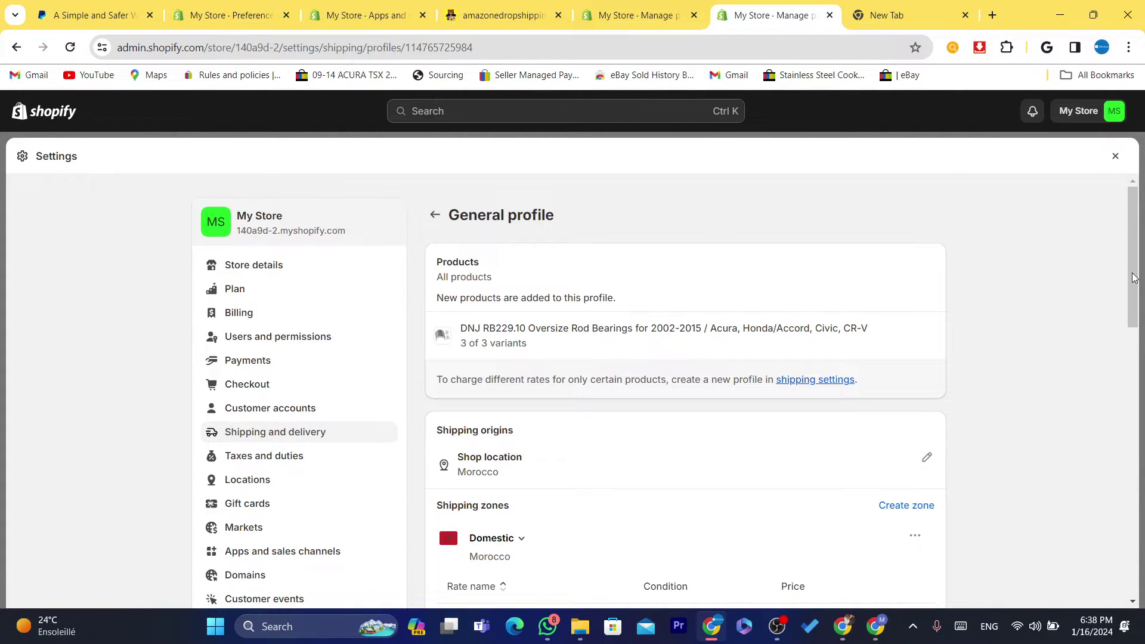
drag(1131, 257, 1101, 507)
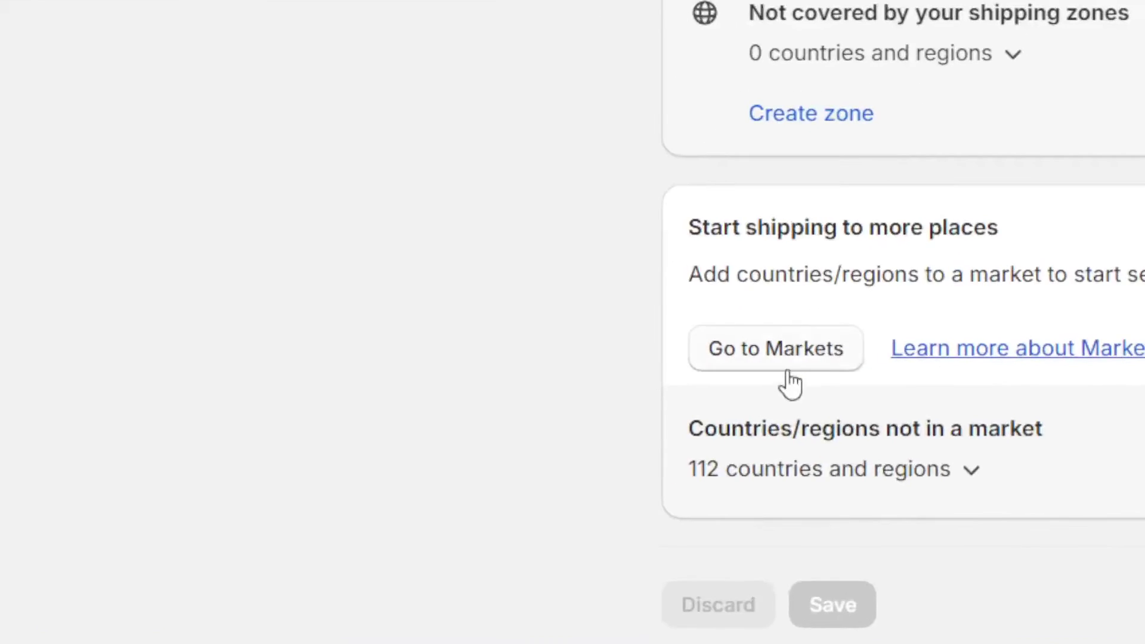
click(762, 357)
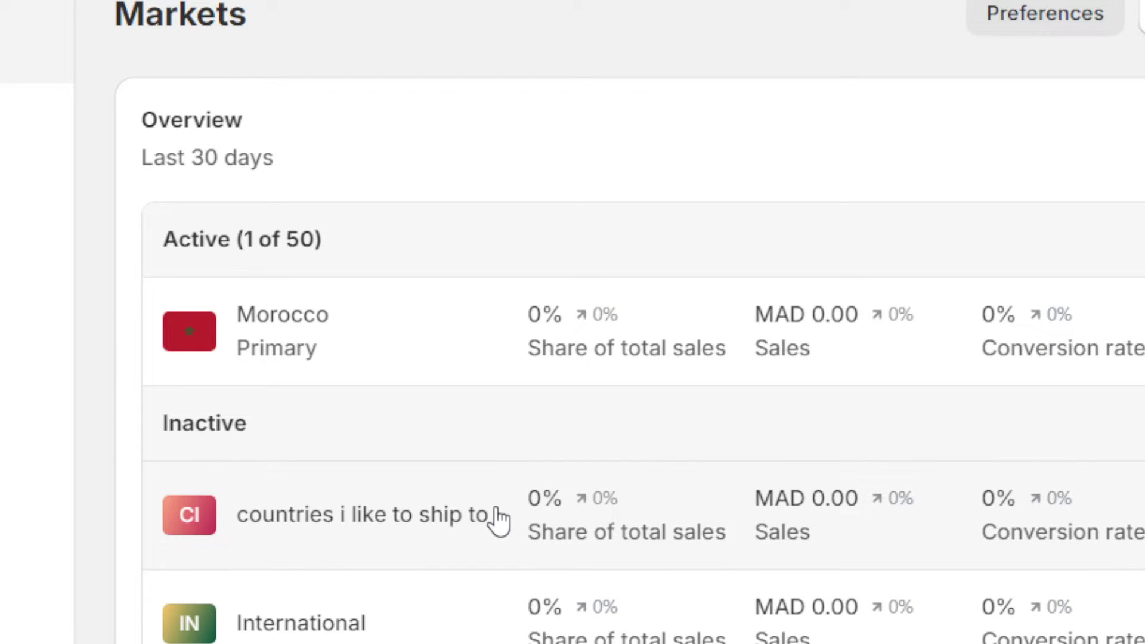
Switch the 'countries i like to ship to' market to Active, save, and return to admin home.
click(401, 524)
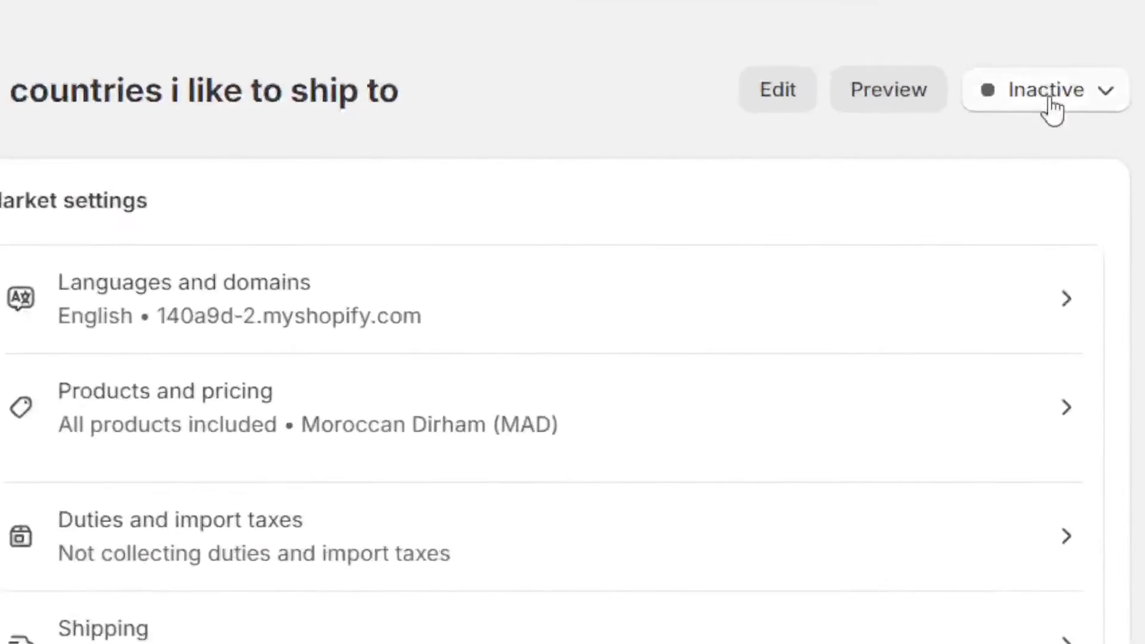
click(1050, 109)
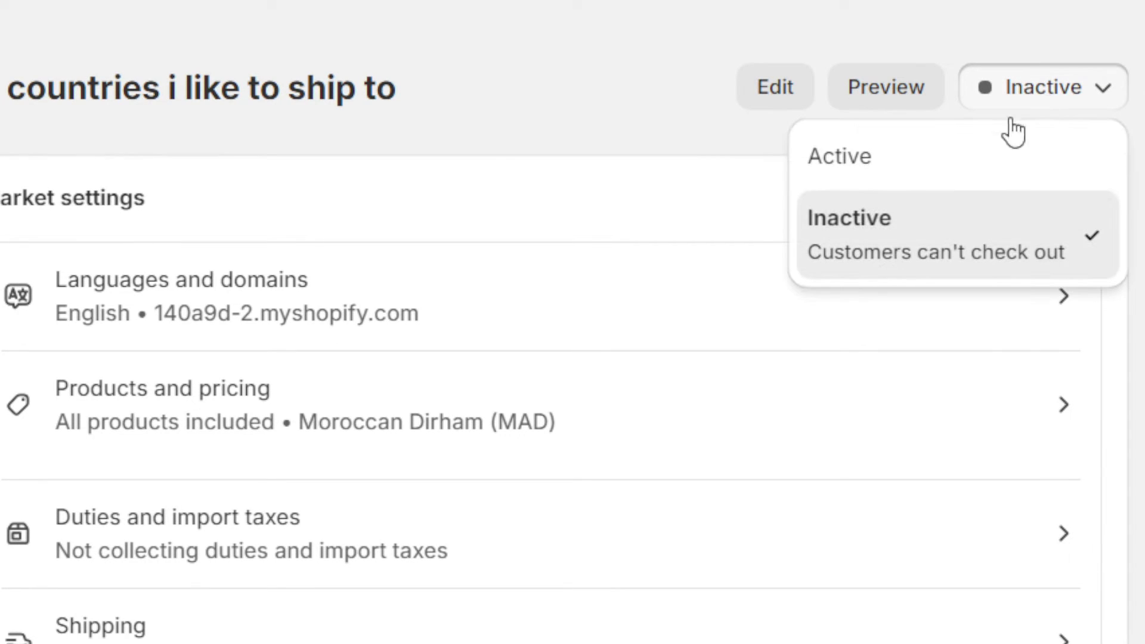
click(895, 173)
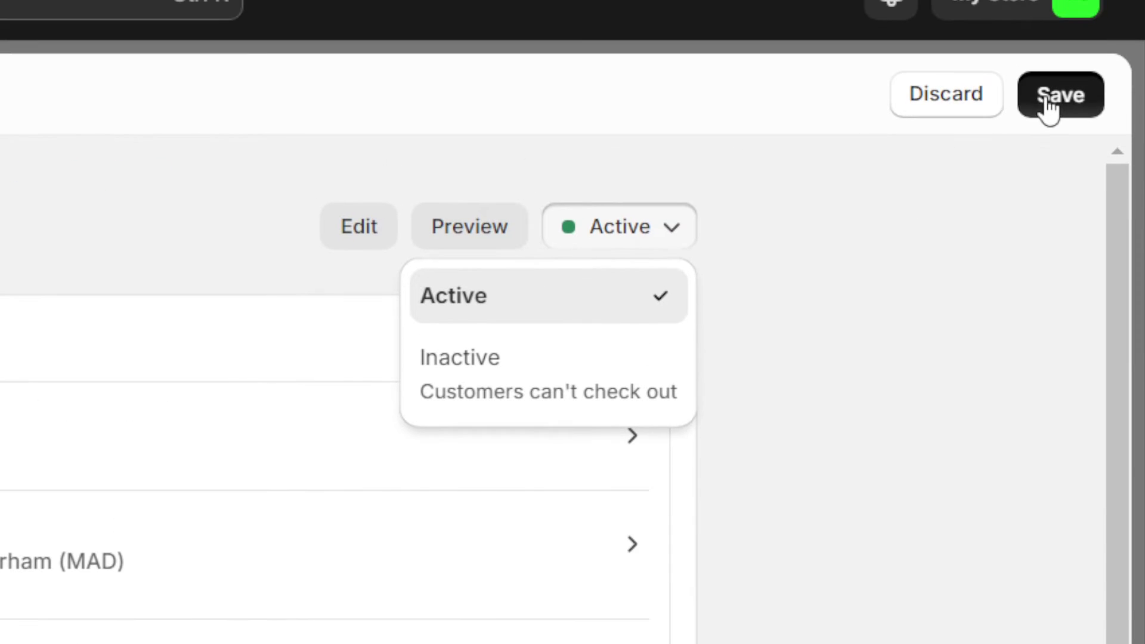
click(1050, 97)
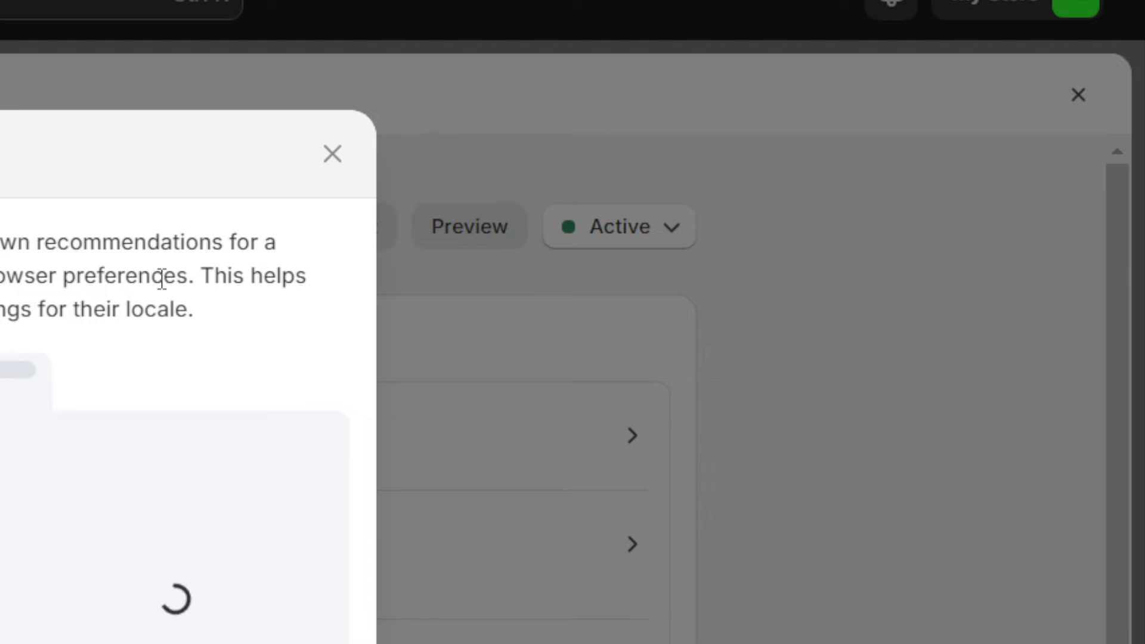
scroll(248, 557, down, 2)
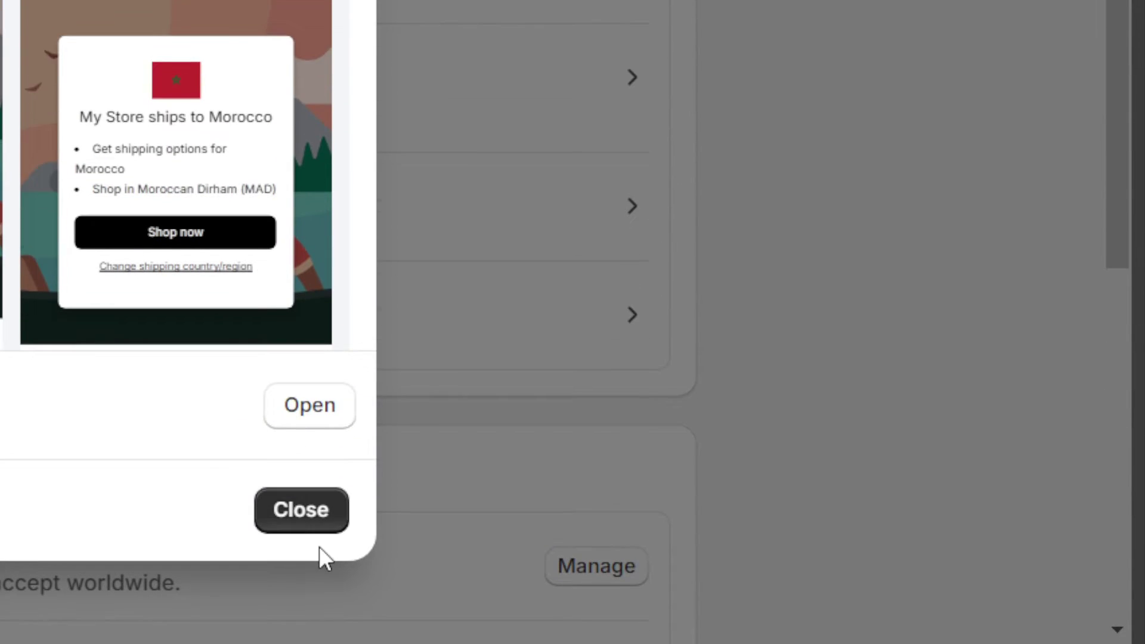
click(304, 536)
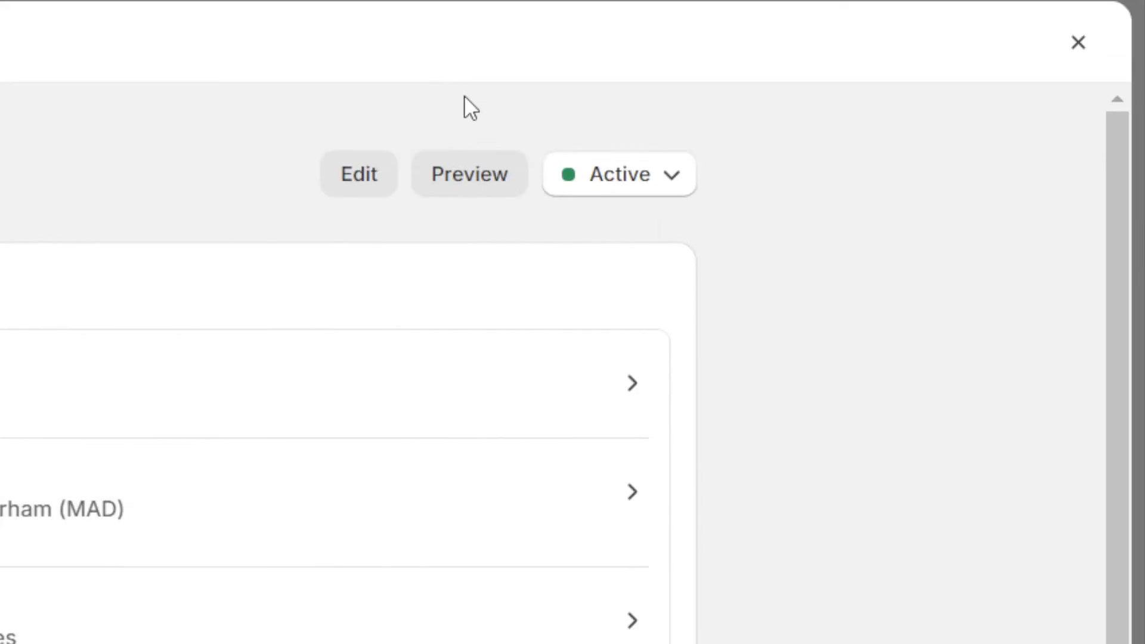
click(1068, 131)
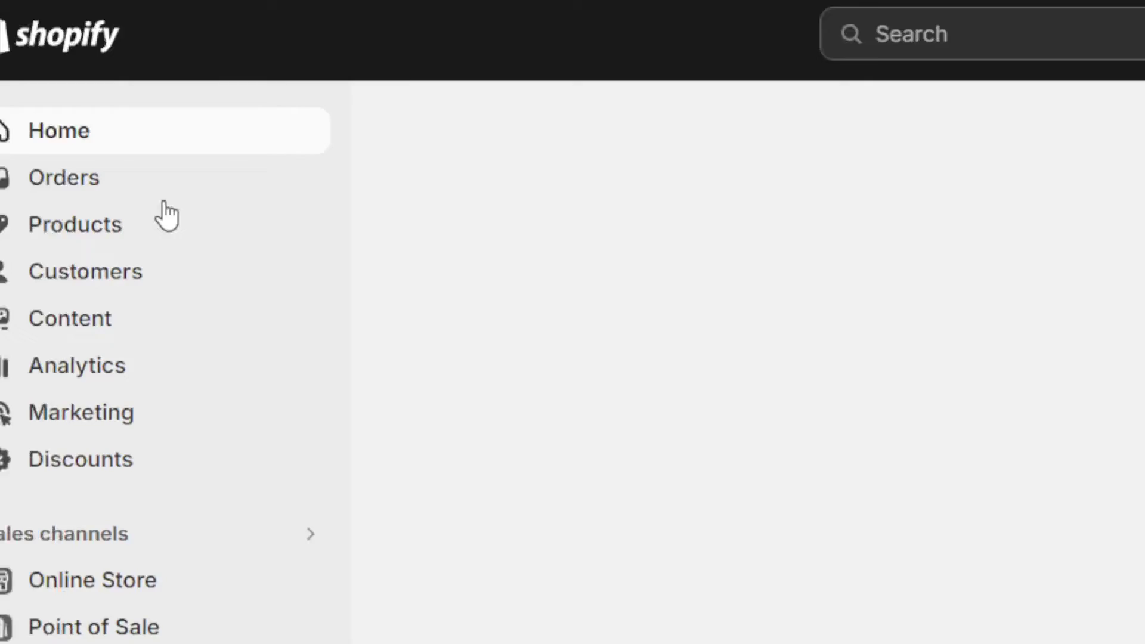
Preview the rod bearings product and check the country selector lists Åland Islands to Zimbabwe in MAD.
click(82, 235)
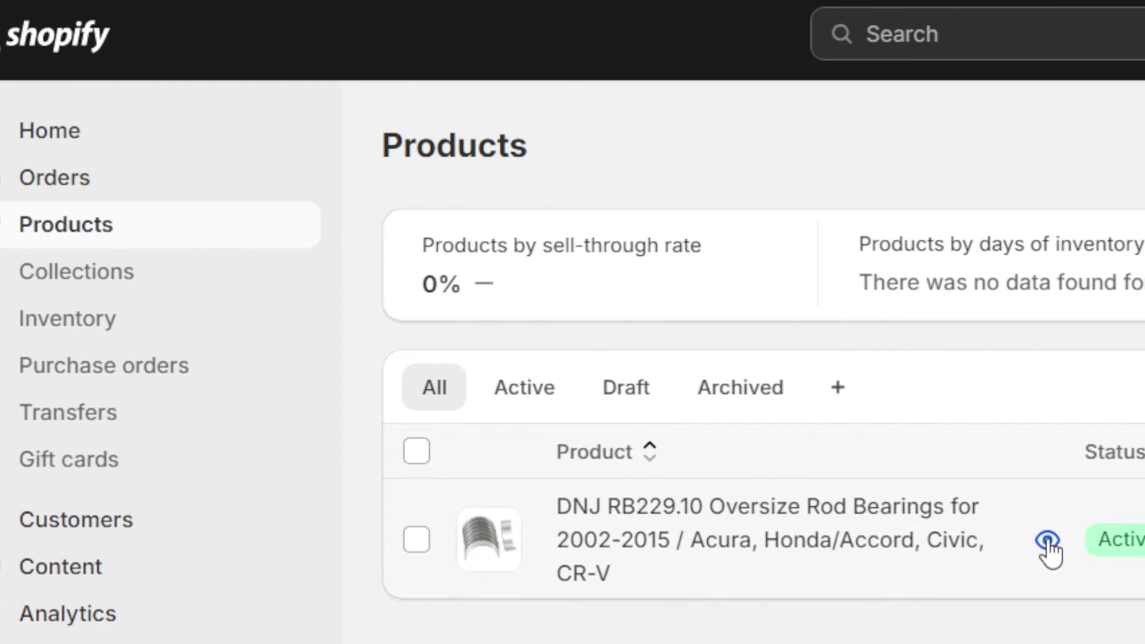
click(1109, 544)
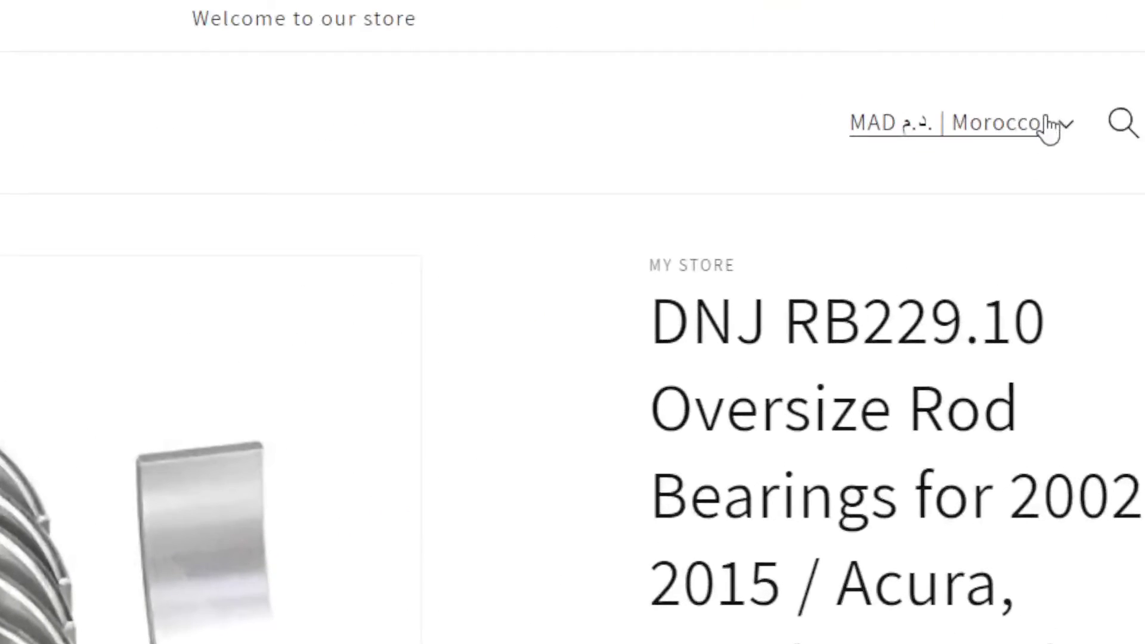
click(1051, 125)
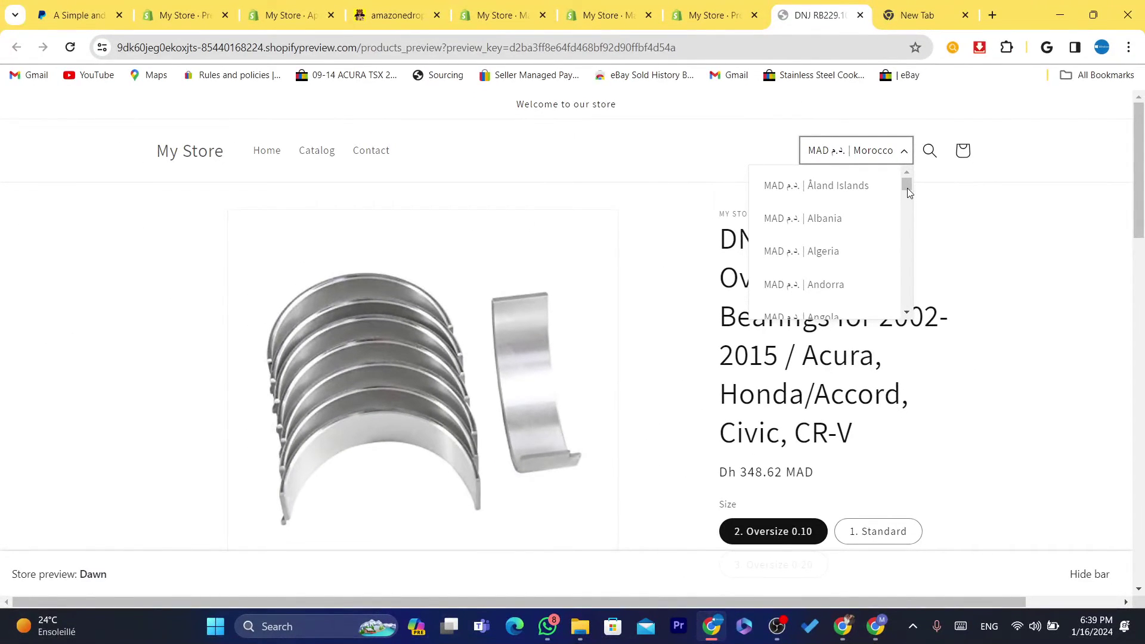
mouse_move(907, 188)
mouse_down()
mouse_move(905, 327)
mouse_move(900, 180)
mouse_up()
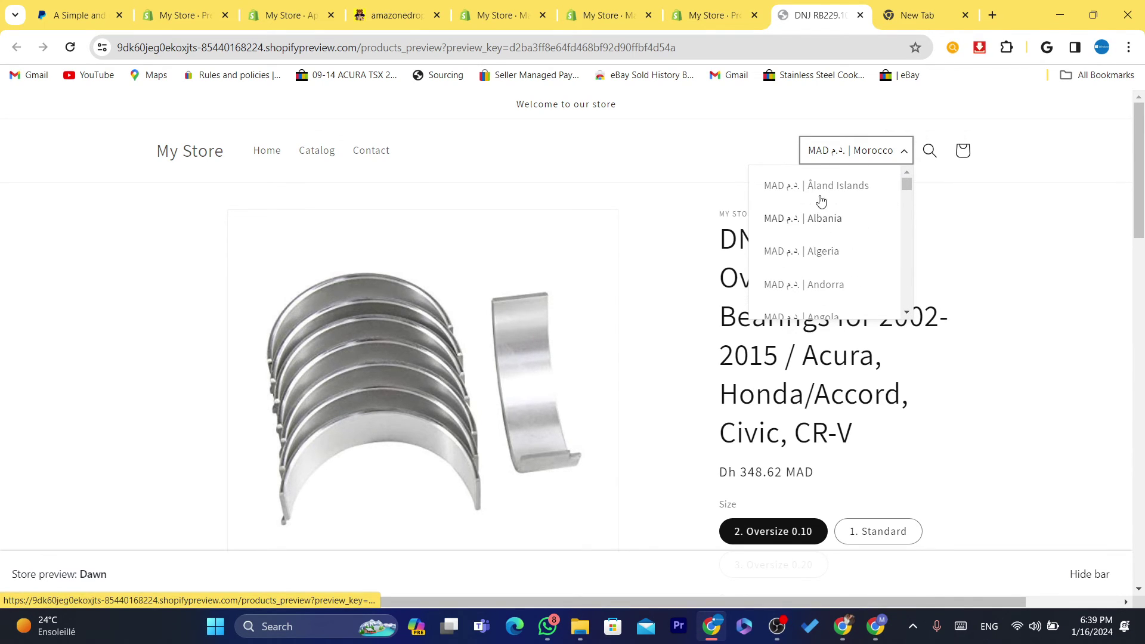
click(843, 410)
drag(853, 417, 753, 194)
click(736, 220)
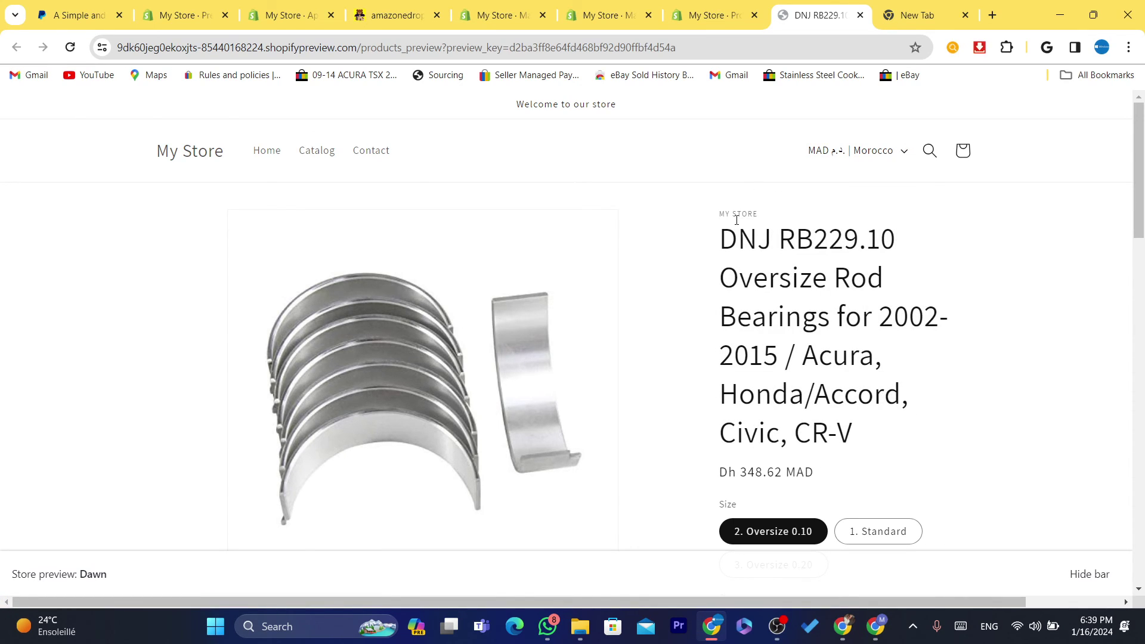